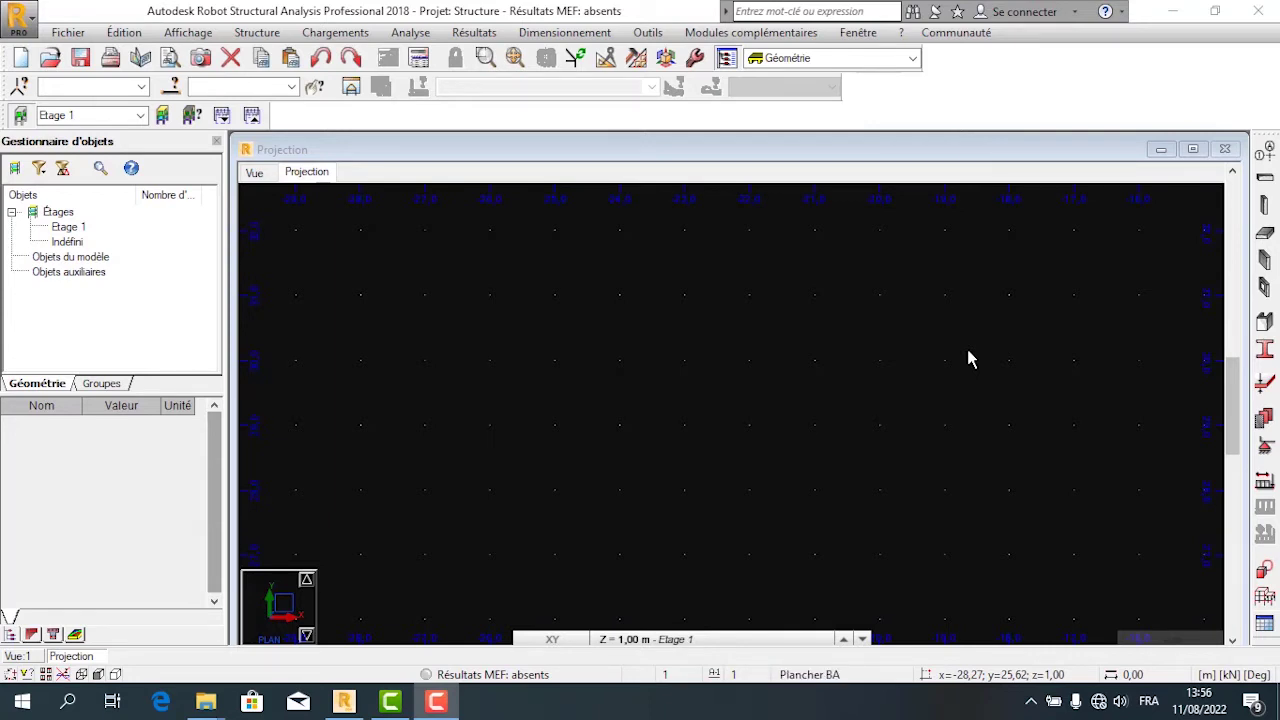
- Open the job preferences and save them as a new preferences file named Home Made Scool
click(648, 33)
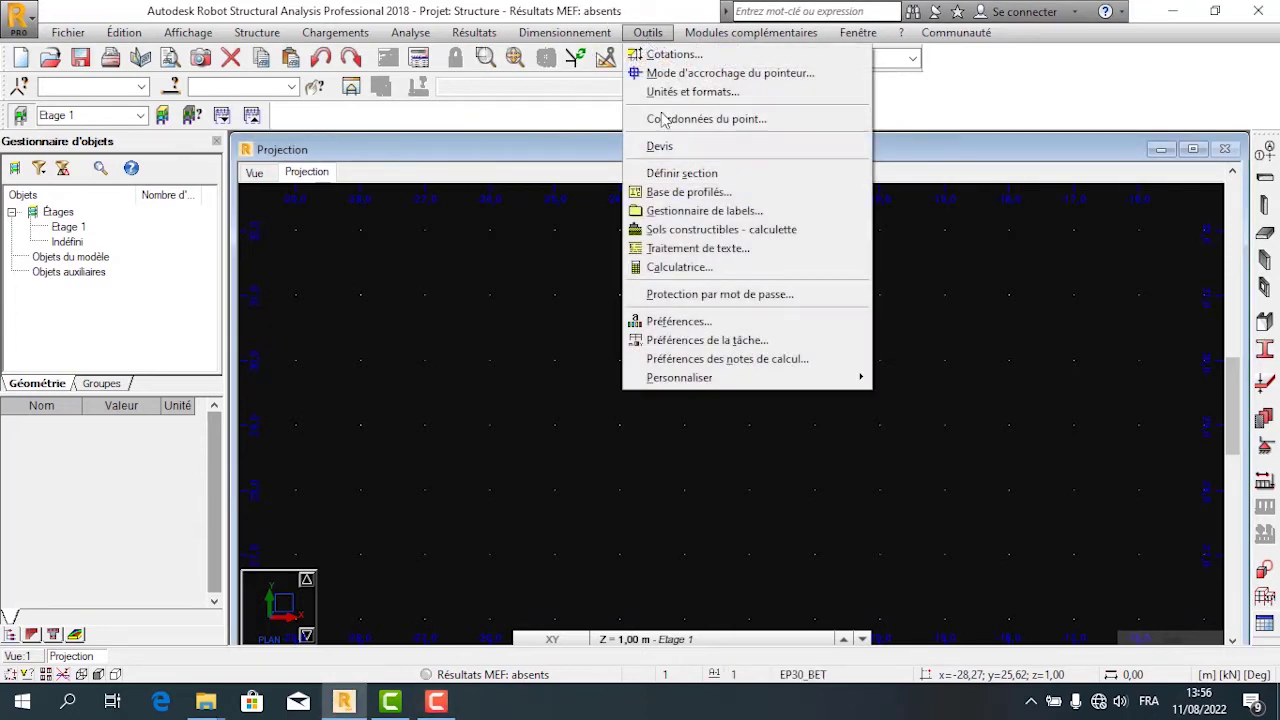
click(699, 348)
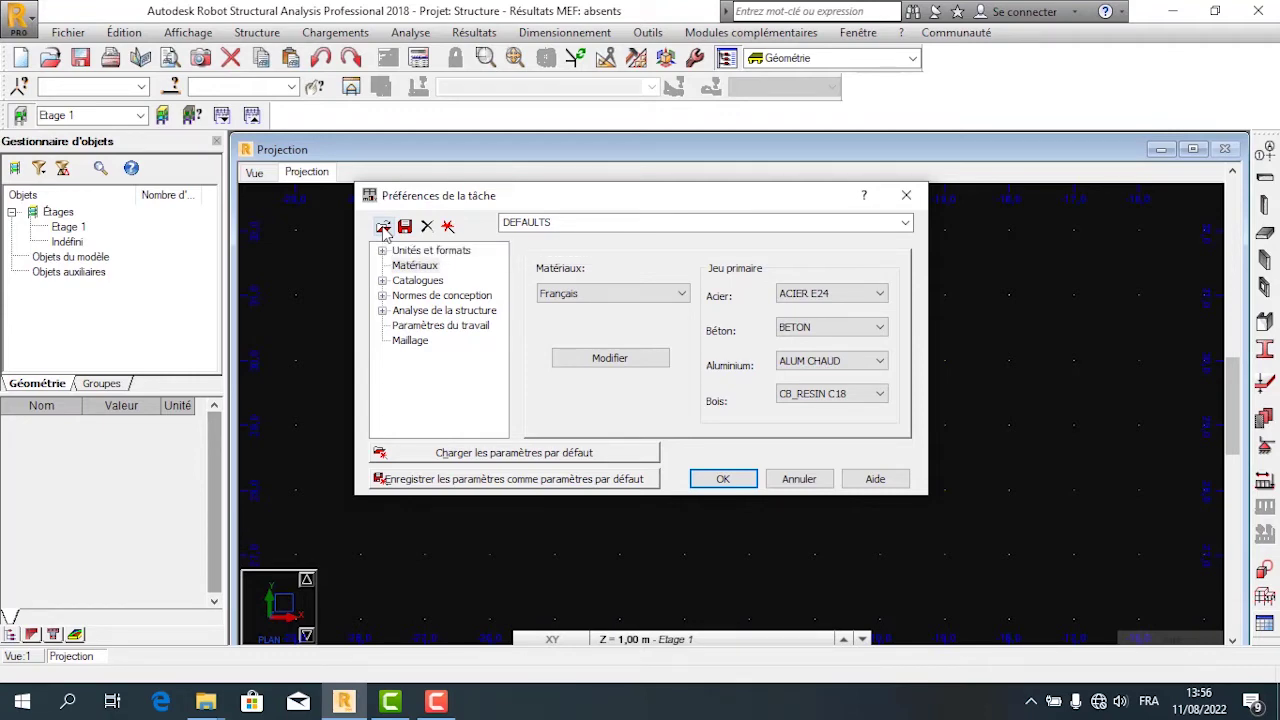
click(383, 227)
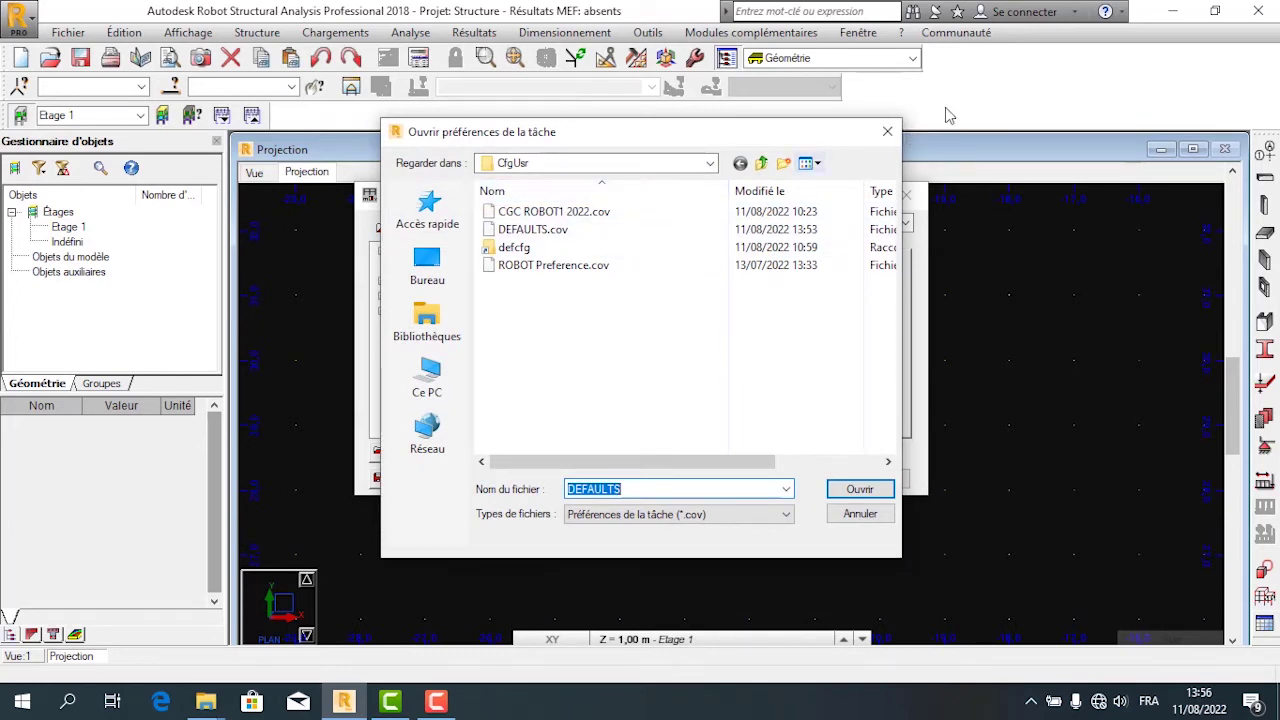
click(884, 131)
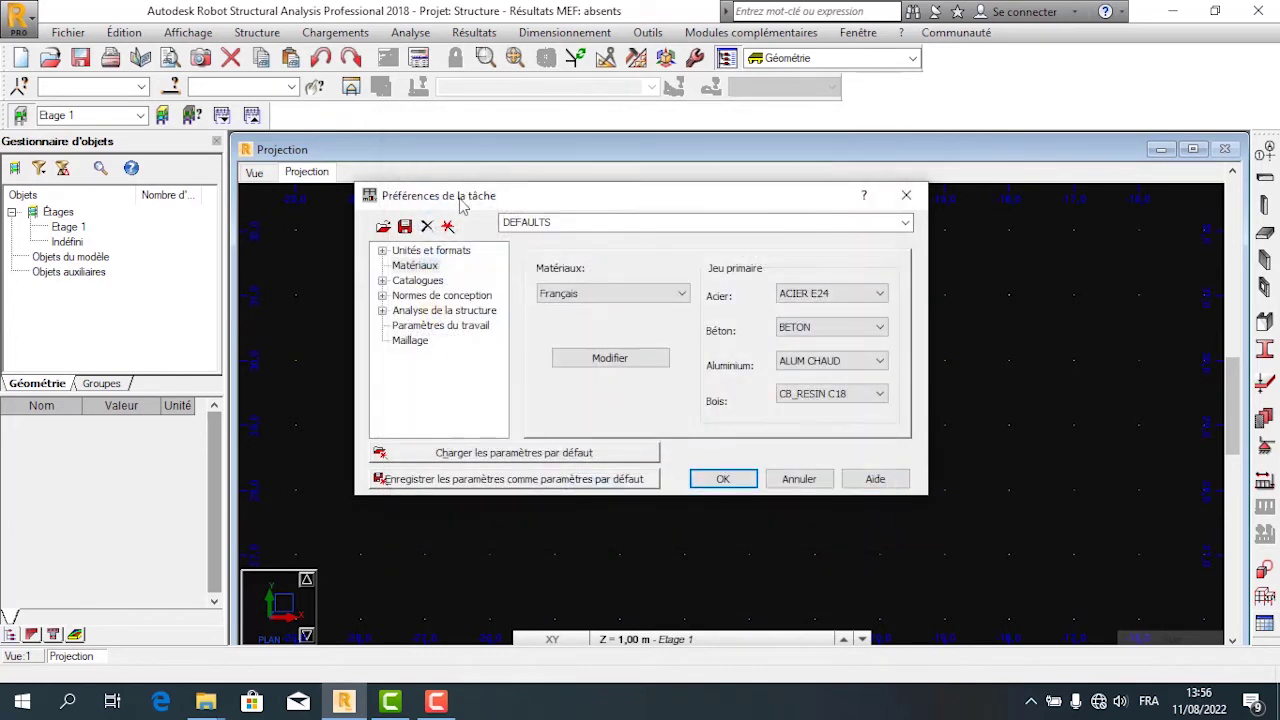
click(405, 227)
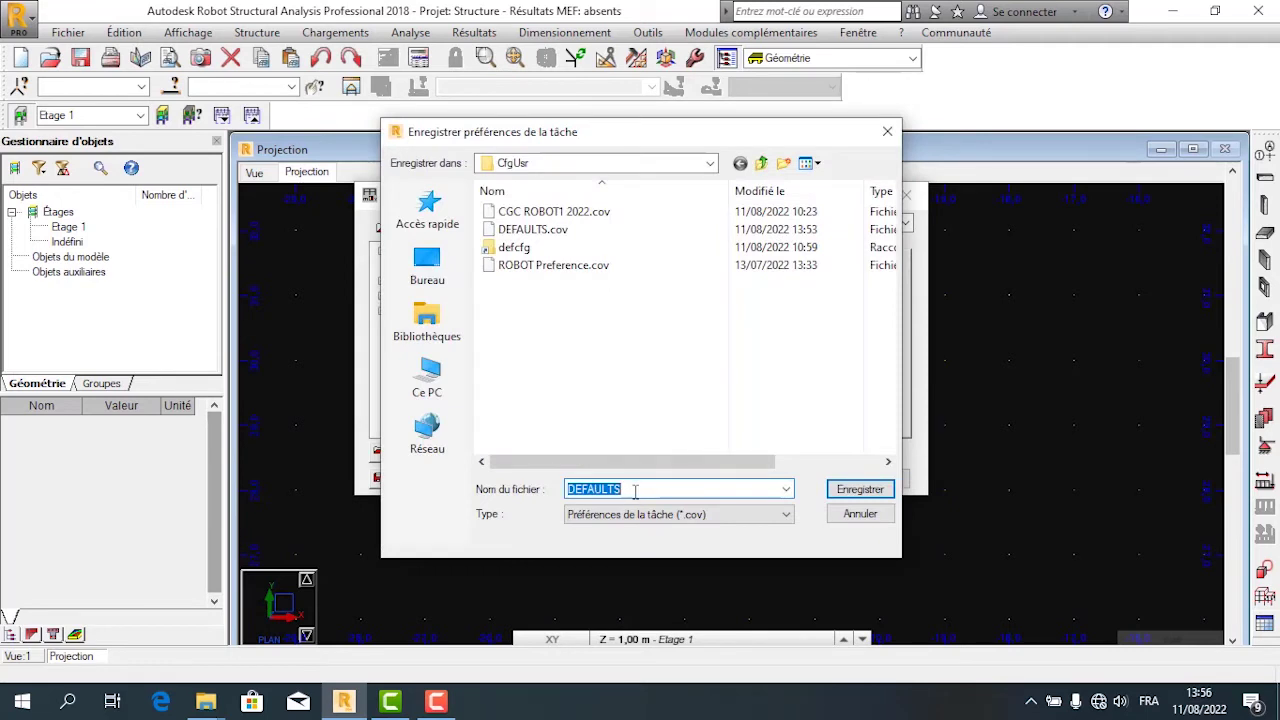
text(Home )
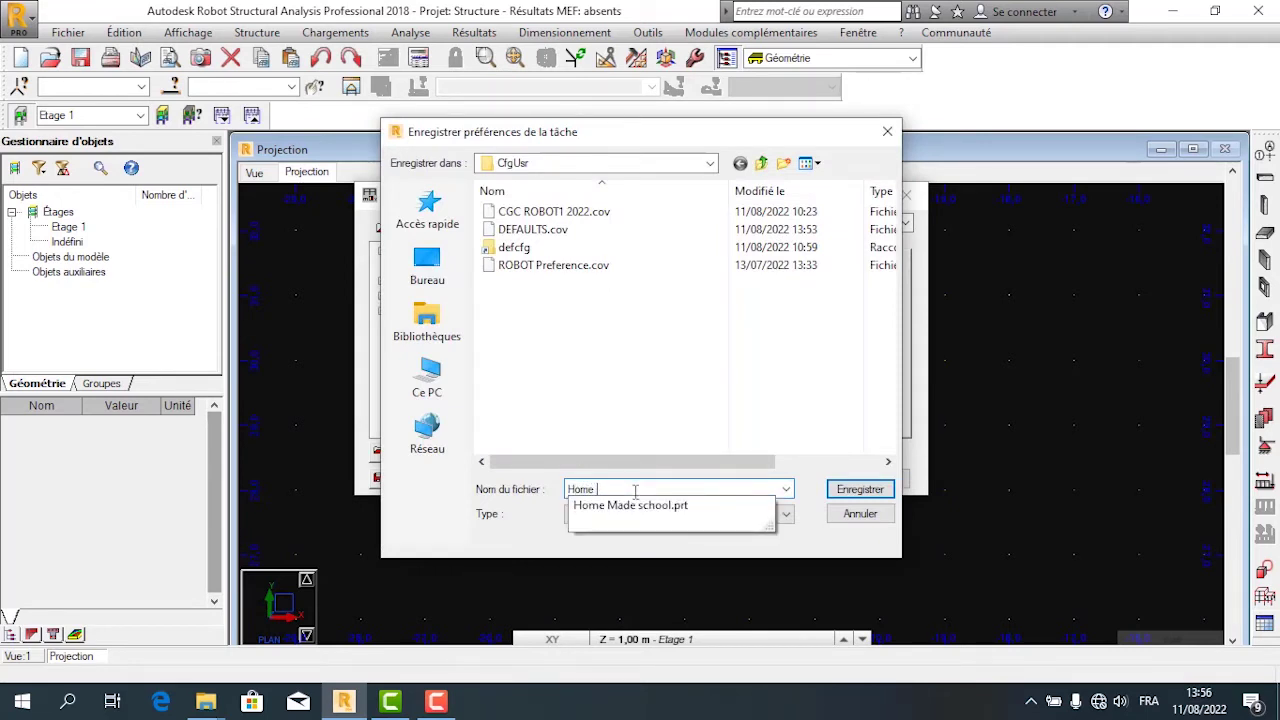
text(Made Scool)
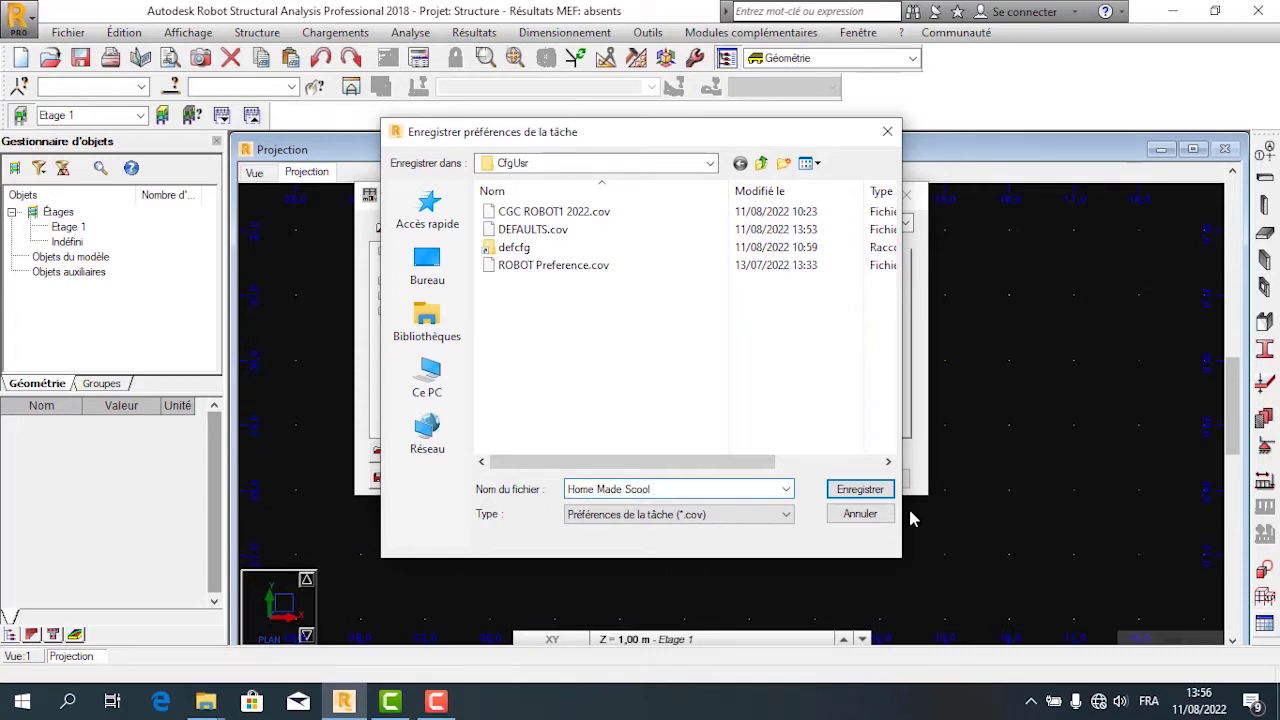
click(850, 489)
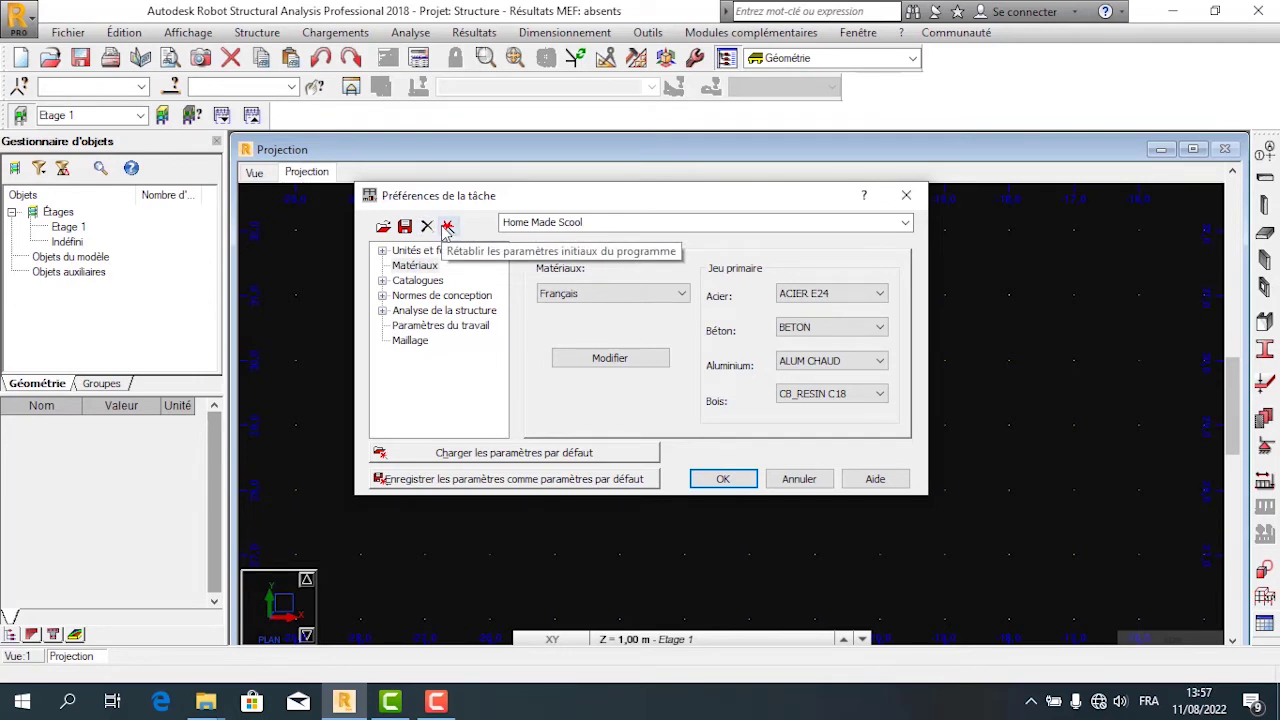
- Replace all units in the job preferences with the default metric units
click(417, 252)
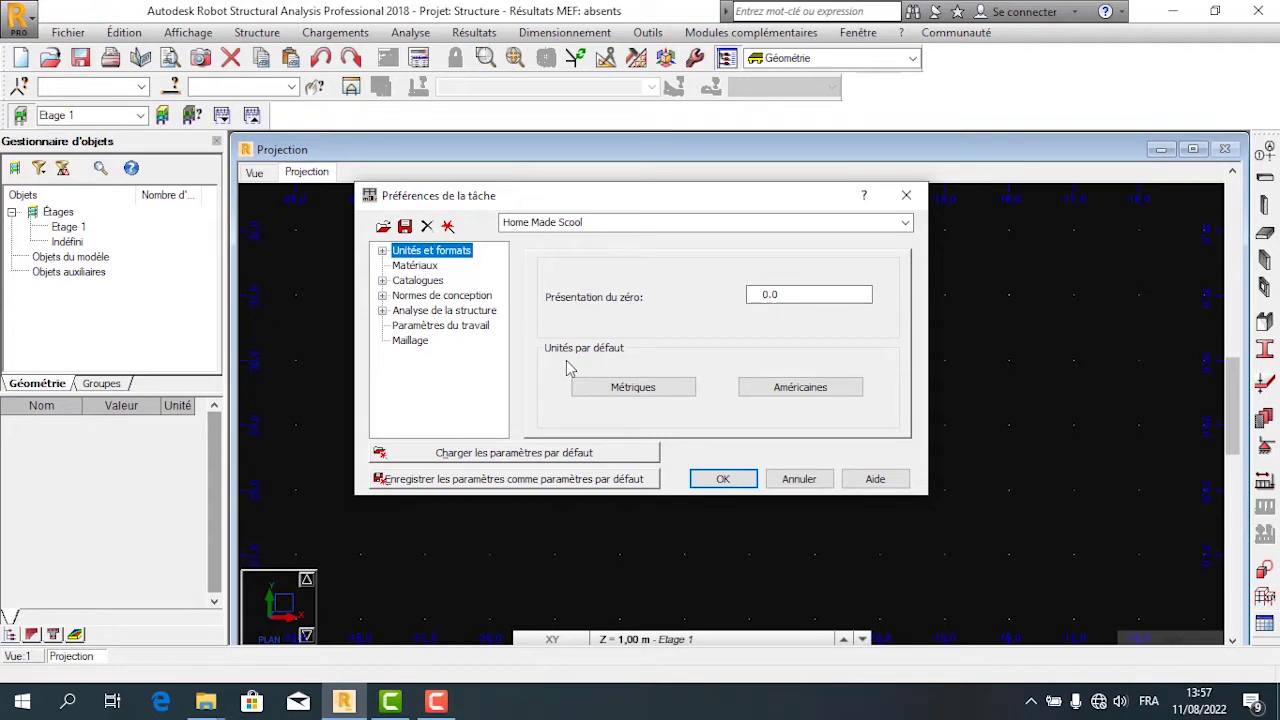
click(613, 391)
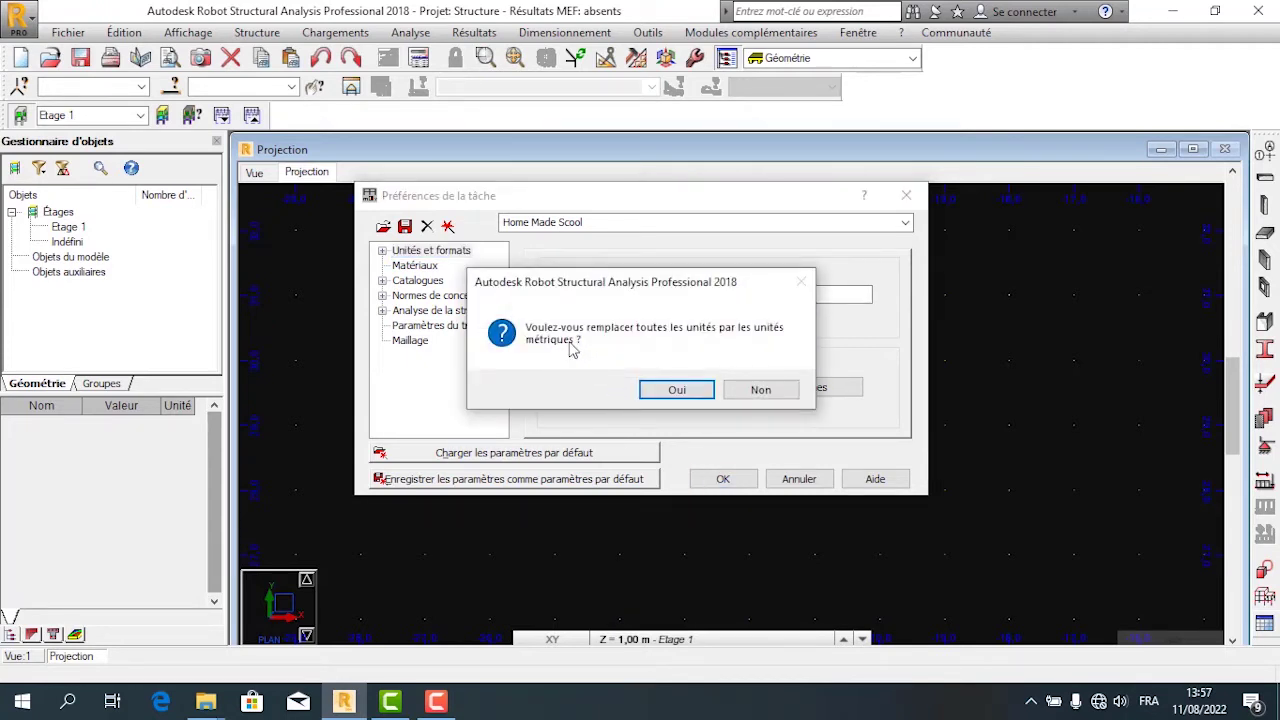
click(679, 391)
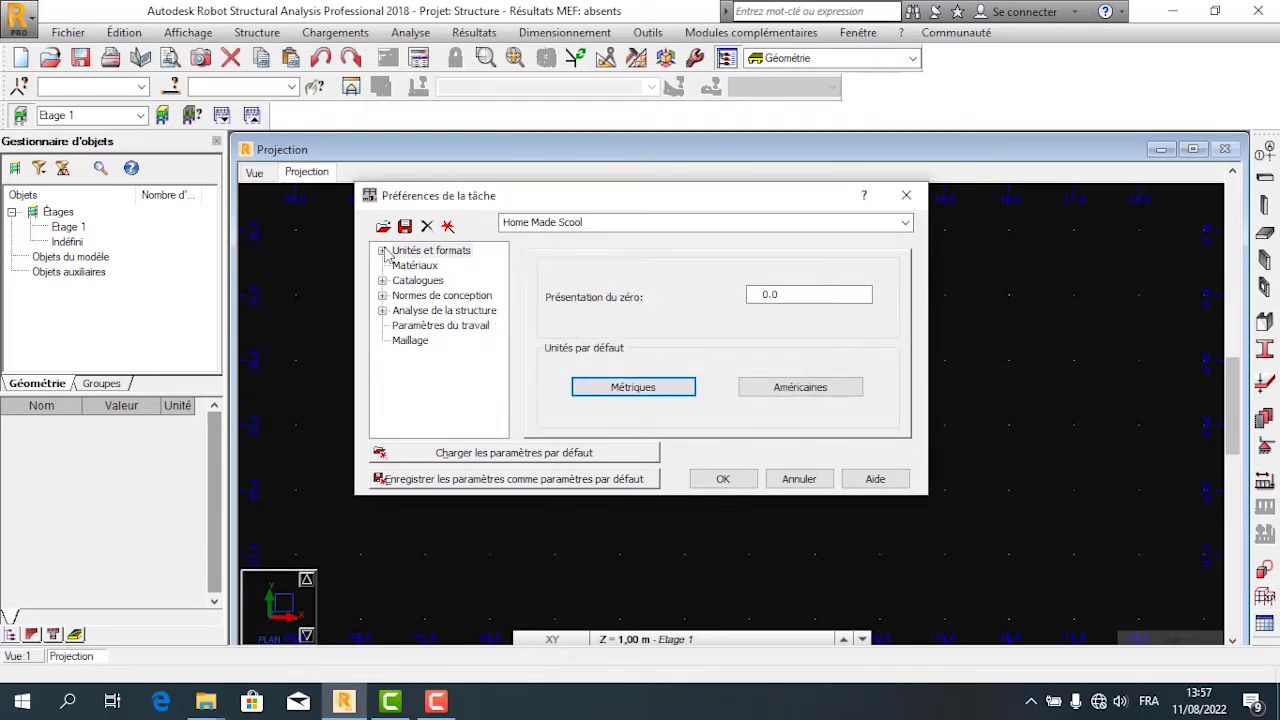
- Try out extra decimal places and exponential notation on the structure dimensions format, and restore the plain two-decimal format
click(383, 251)
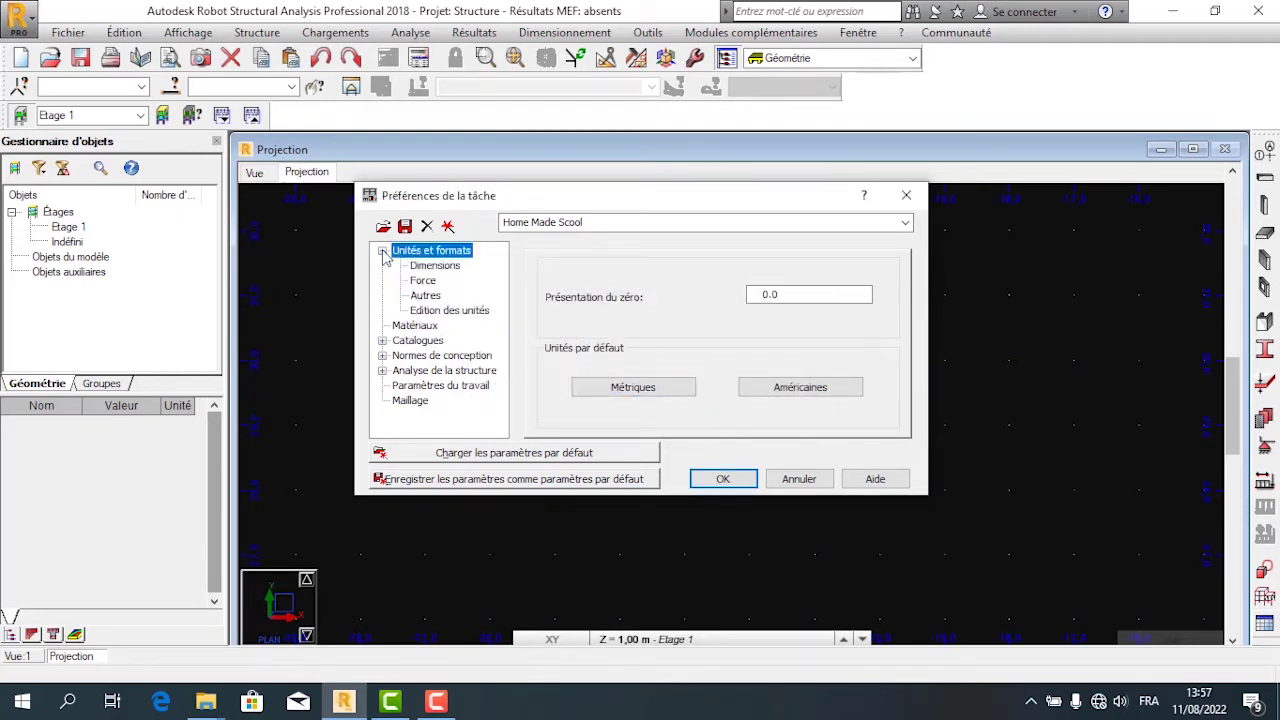
click(452, 270)
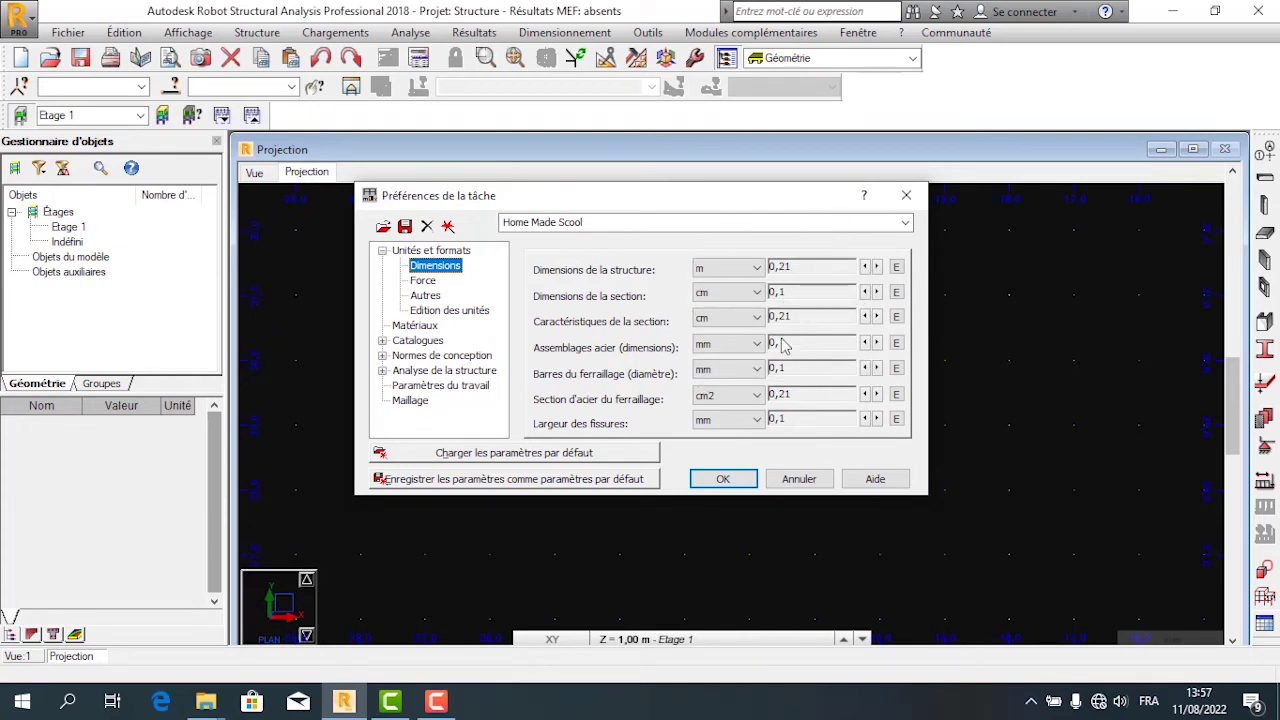
click(877, 268)
click(877, 268)
click(865, 268)
click(865, 268)
click(896, 268)
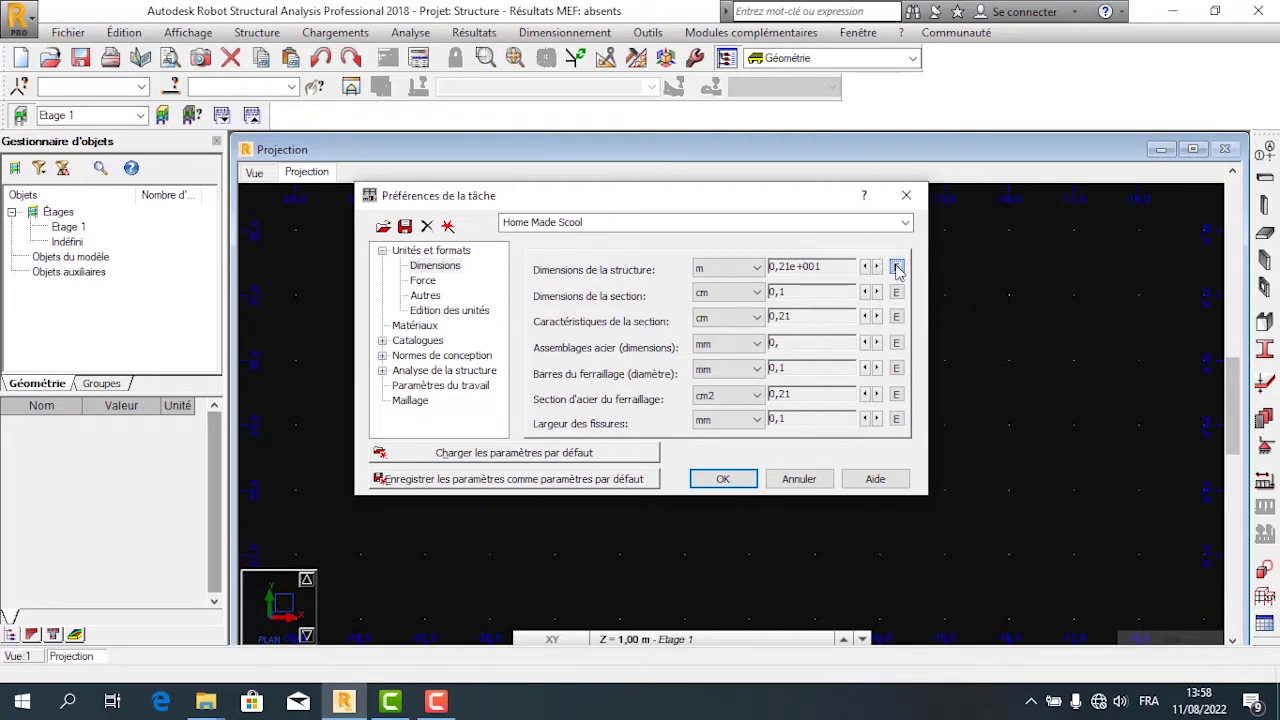
click(896, 268)
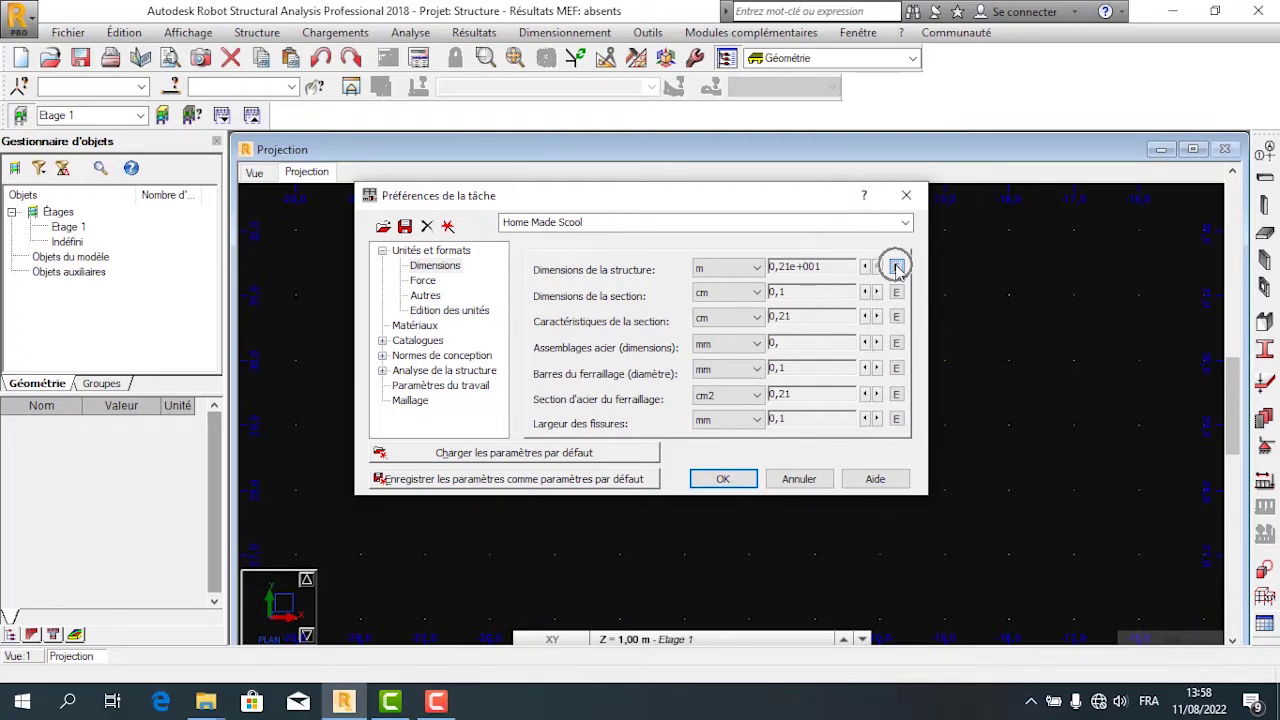
click(800, 270)
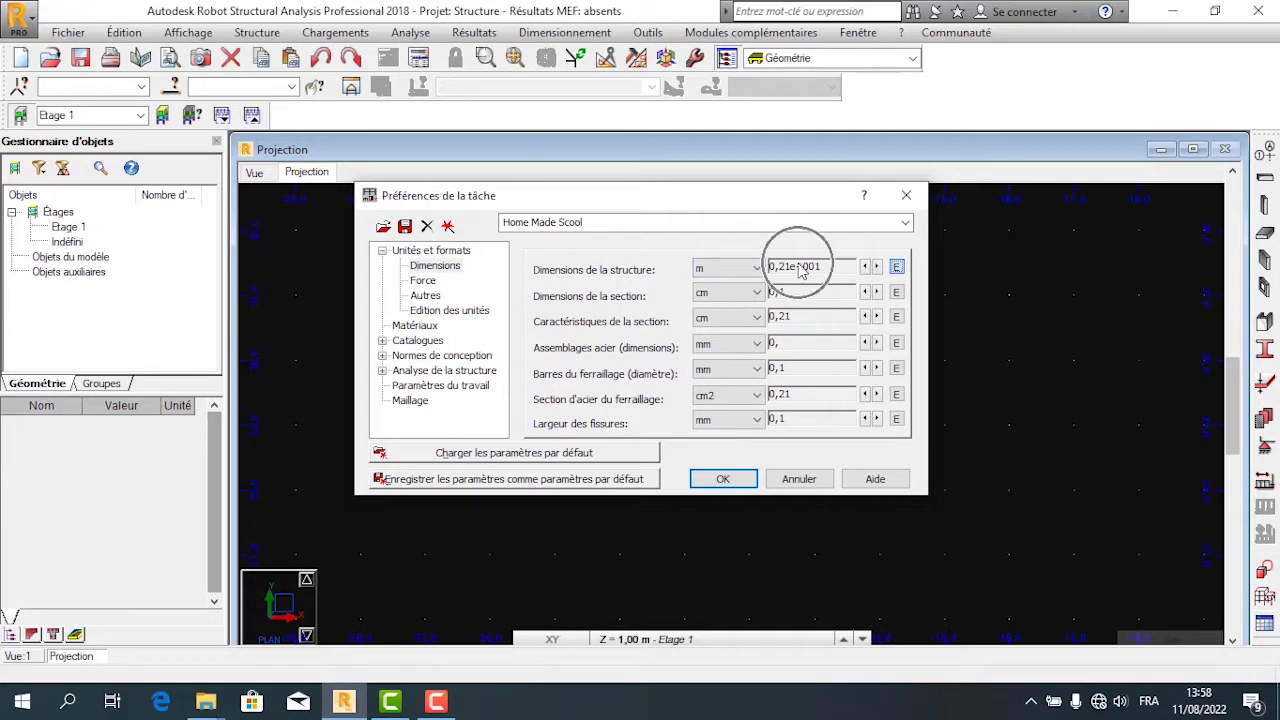
click(896, 267)
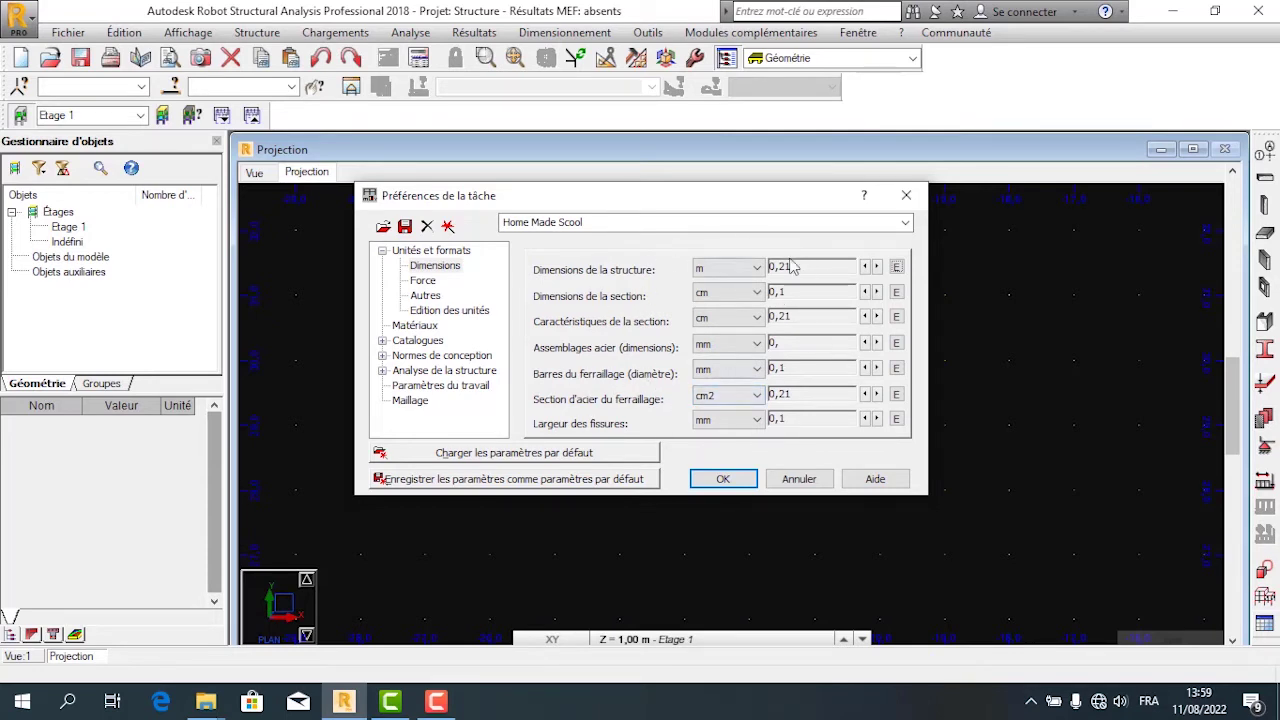
- Set the force unit to kN and the moment unit to kN*m, using kN and m
click(424, 282)
click(744, 291)
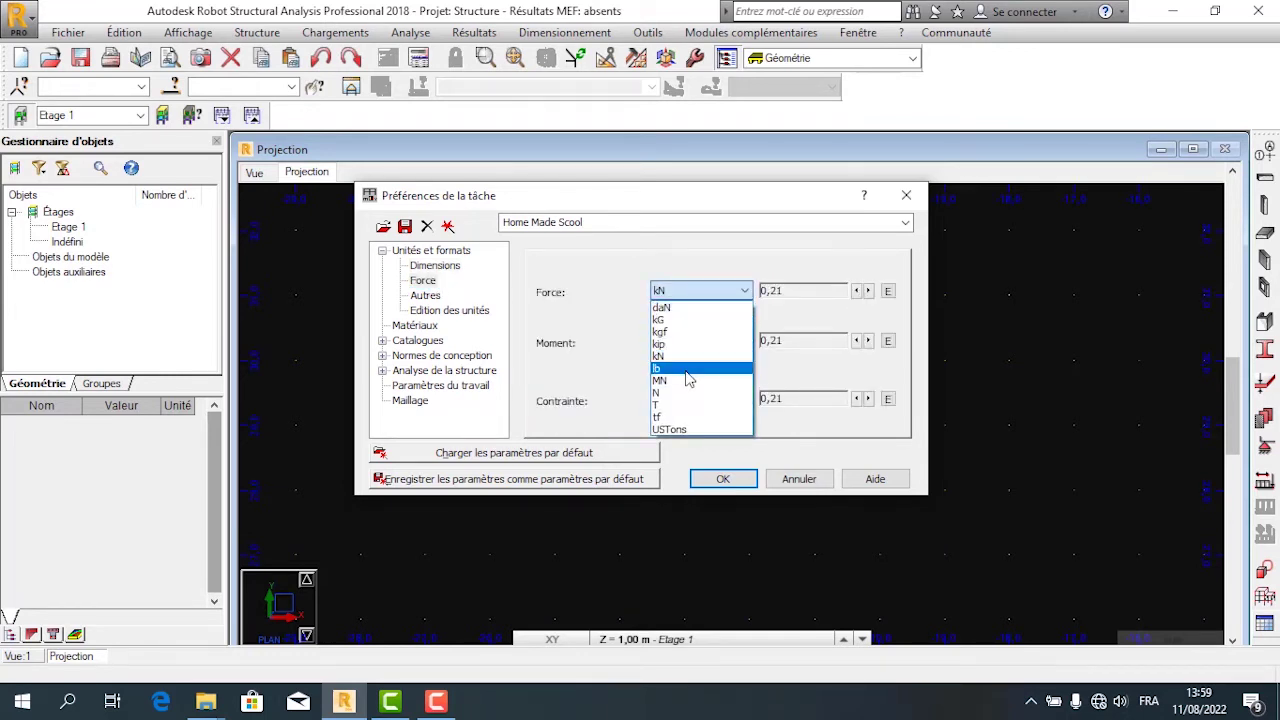
click(700, 356)
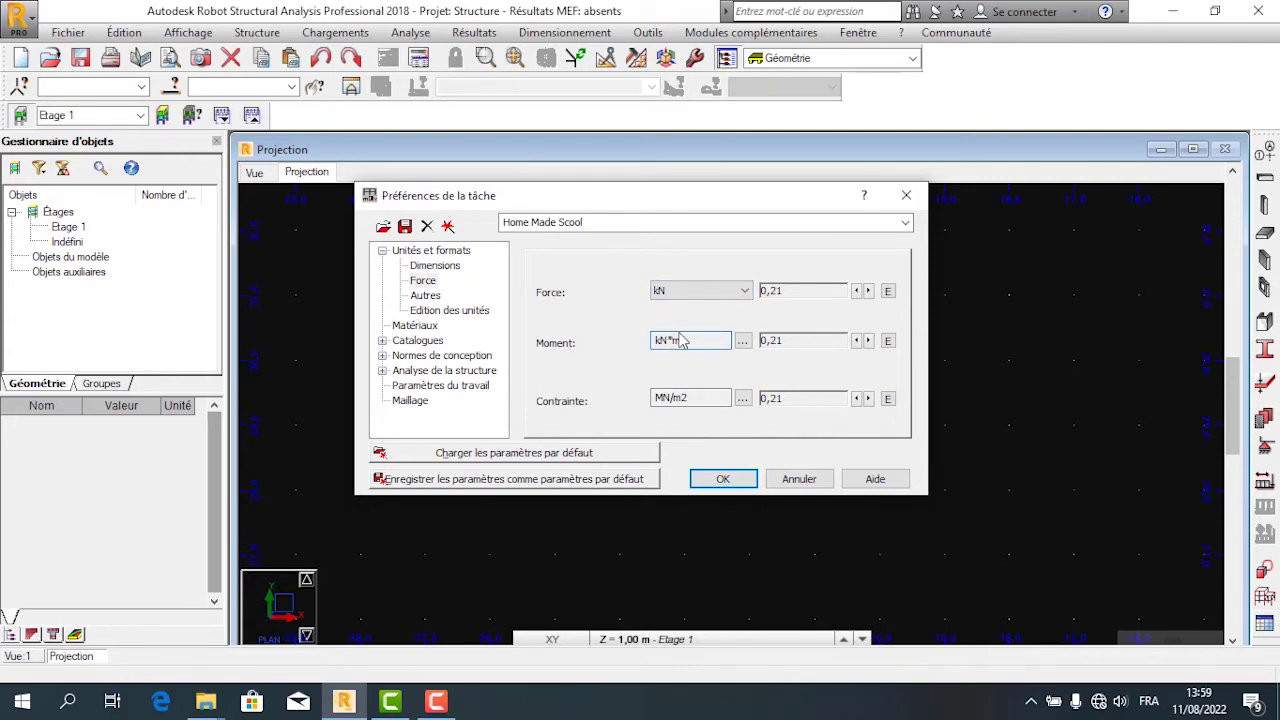
click(743, 342)
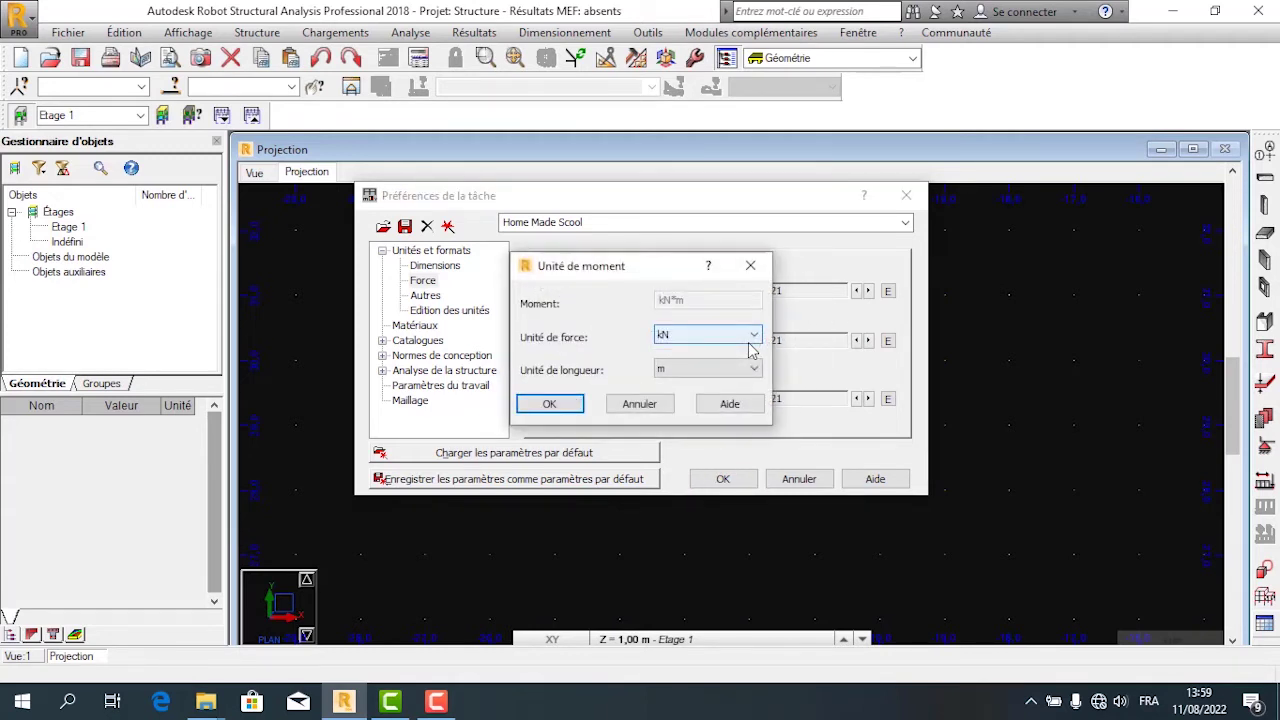
click(751, 338)
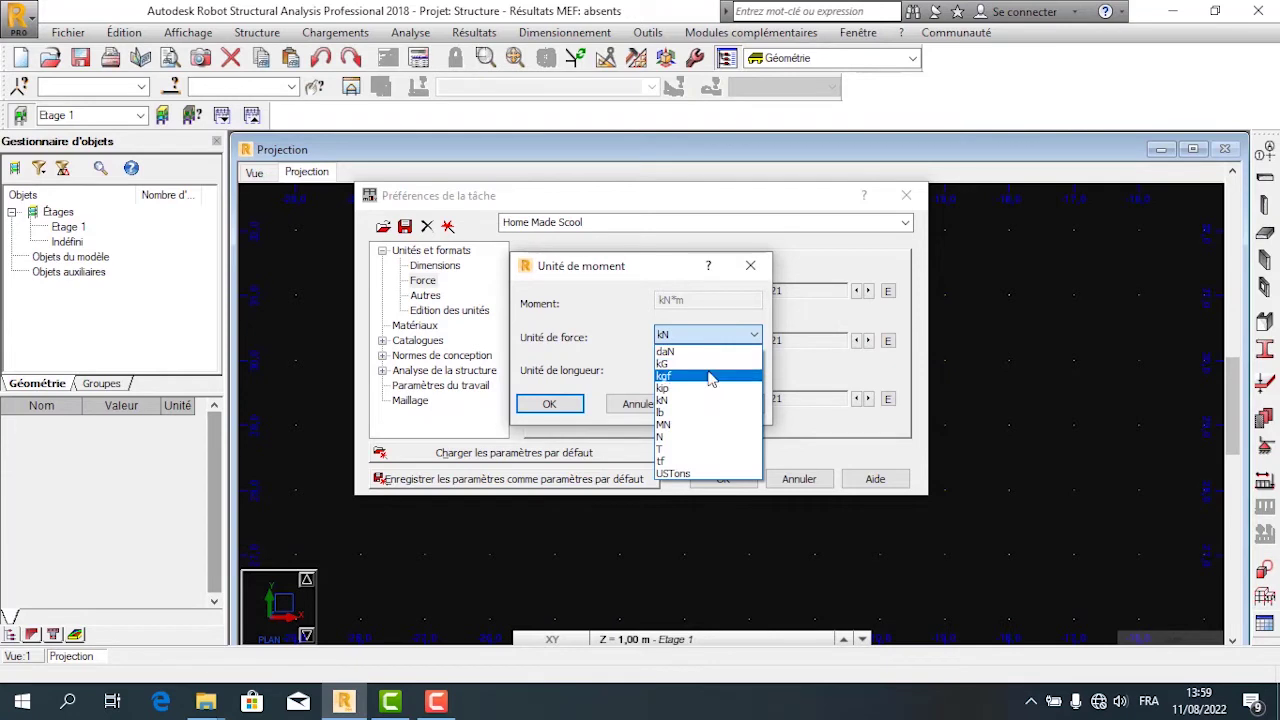
click(690, 400)
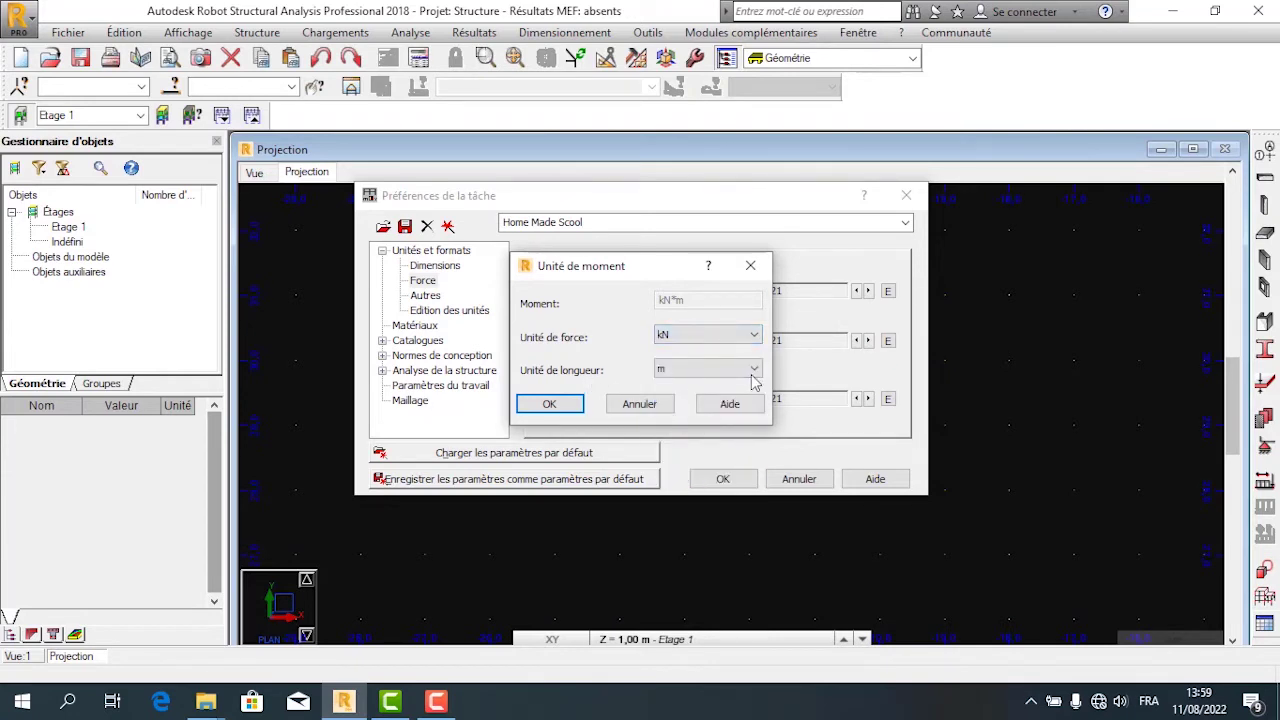
click(754, 372)
click(695, 420)
click(549, 404)
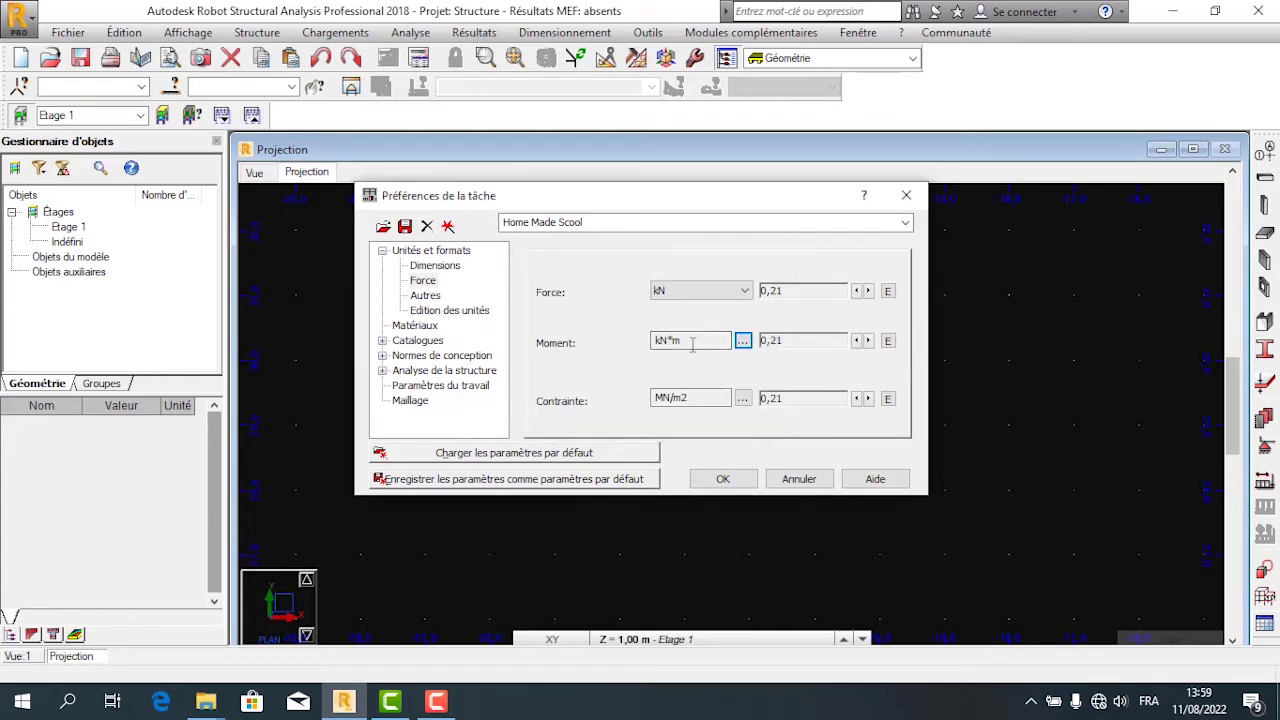
- Set the stress unit to kN/m2 and review the other units and the unit definitions
click(742, 398)
click(745, 335)
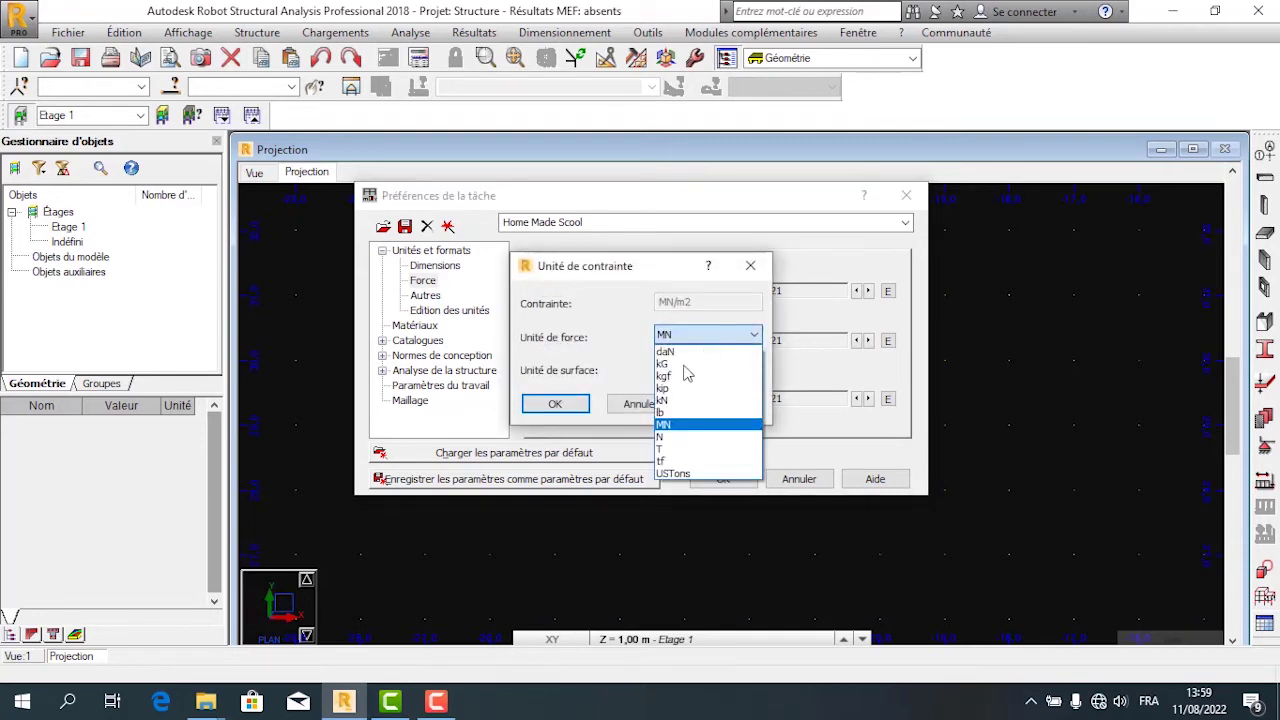
click(684, 400)
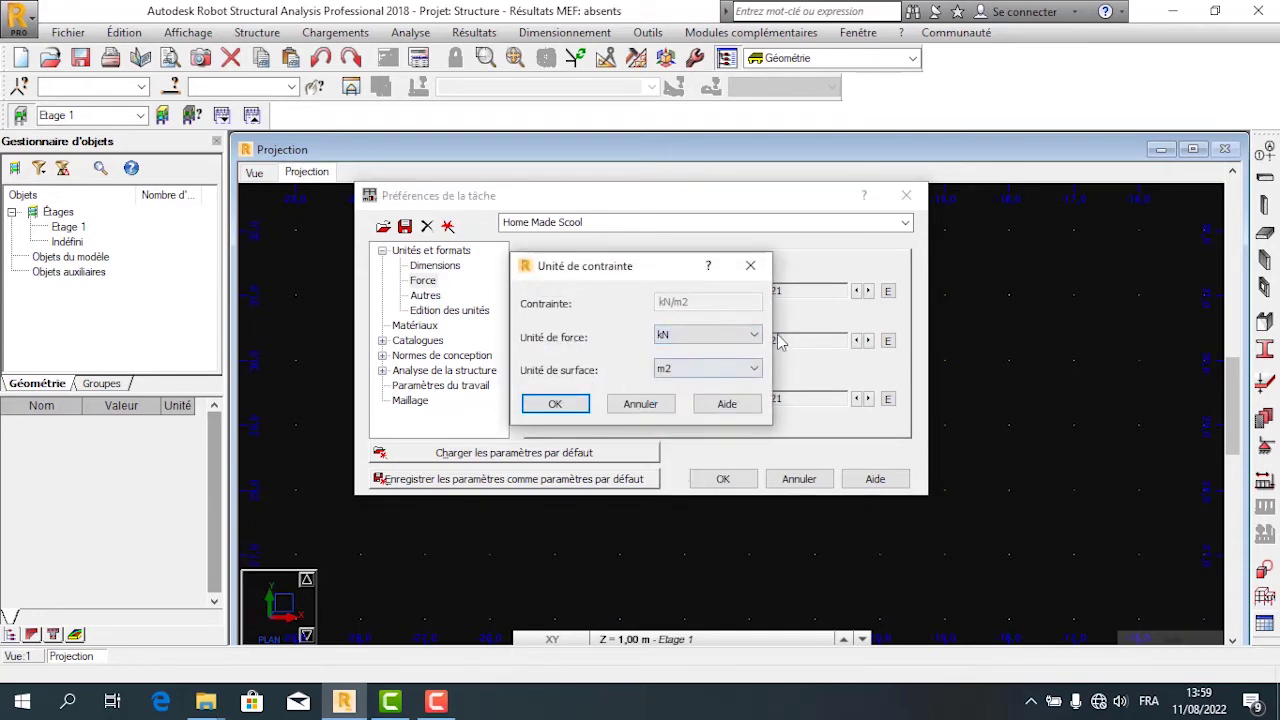
click(540, 401)
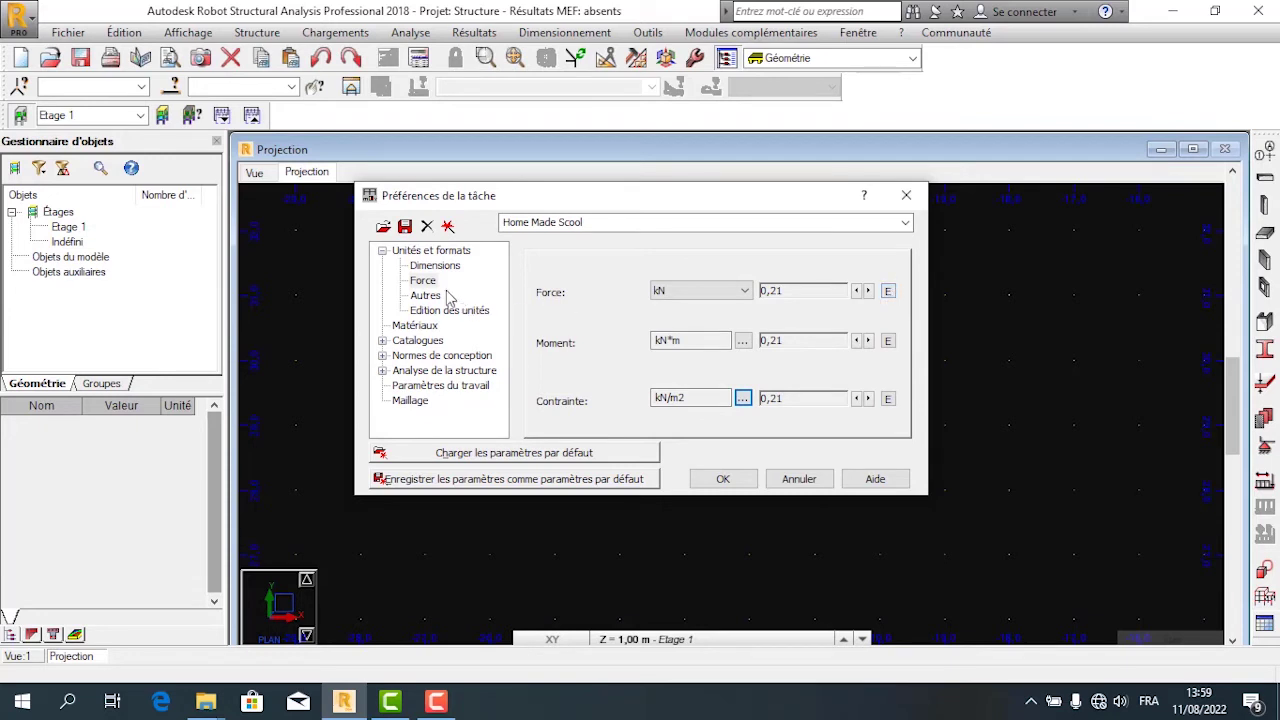
click(431, 296)
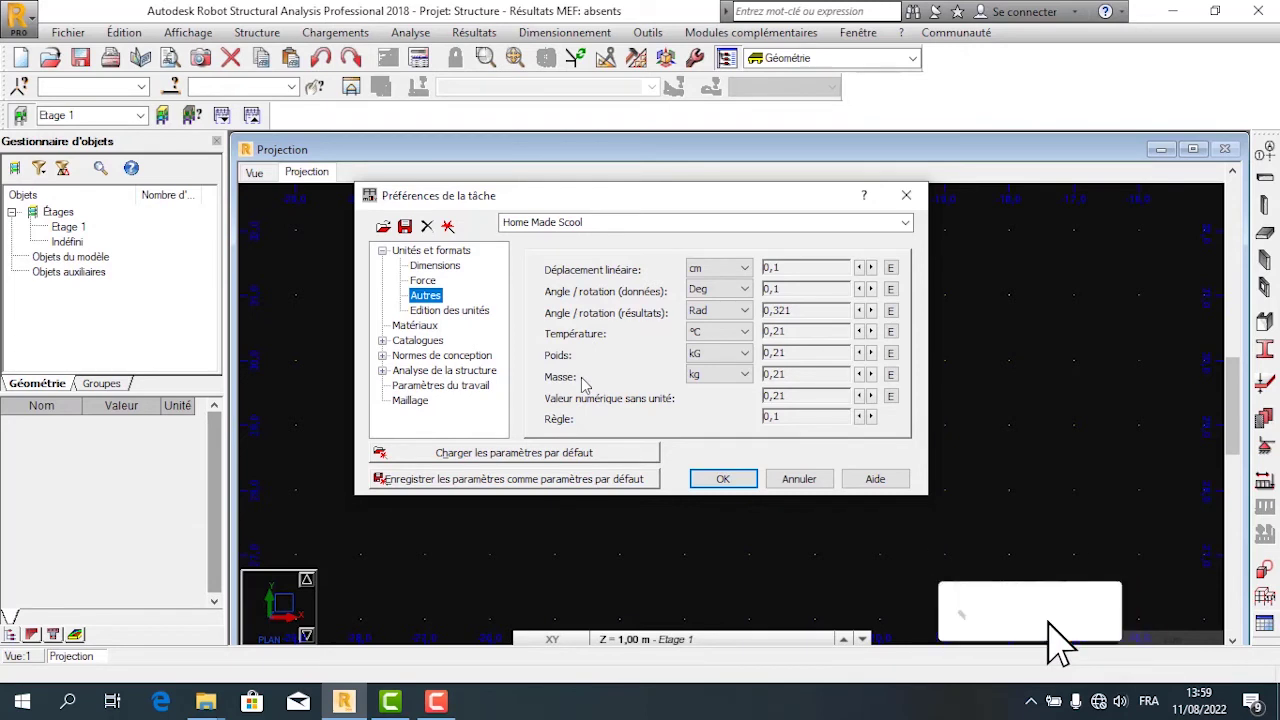
click(449, 310)
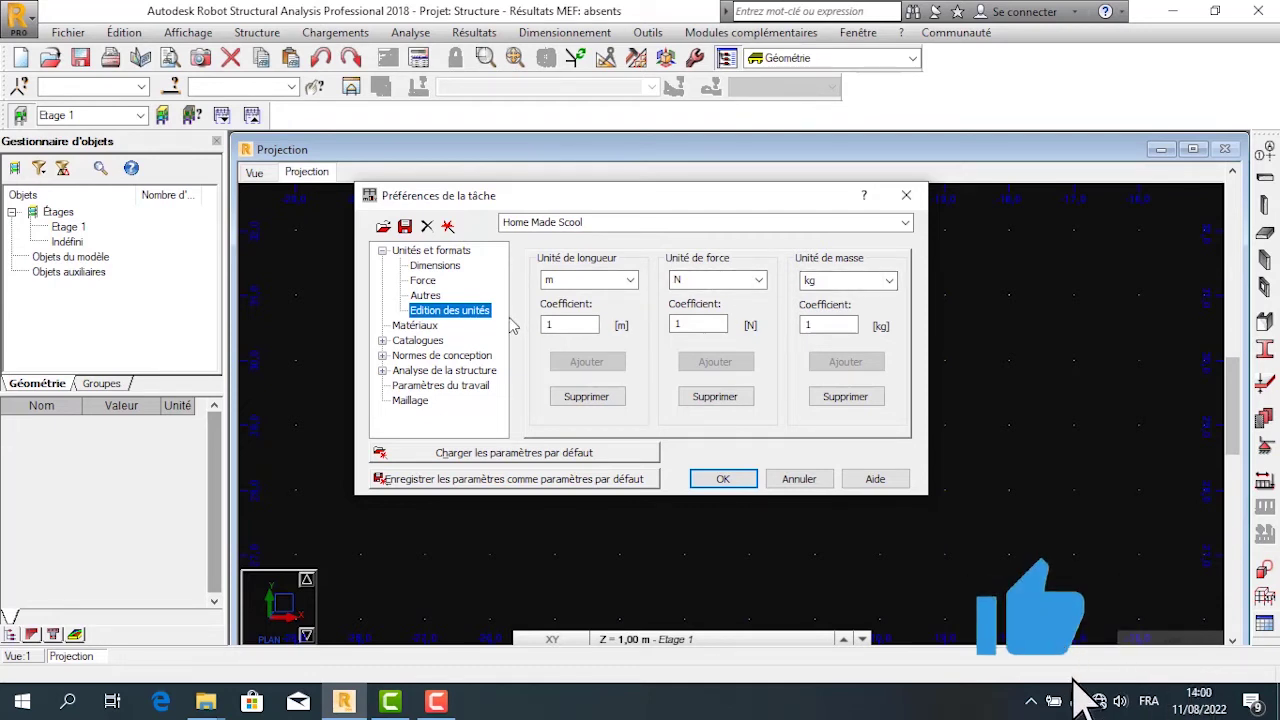
- Choose Français as the materials database in the job preferences
click(414, 326)
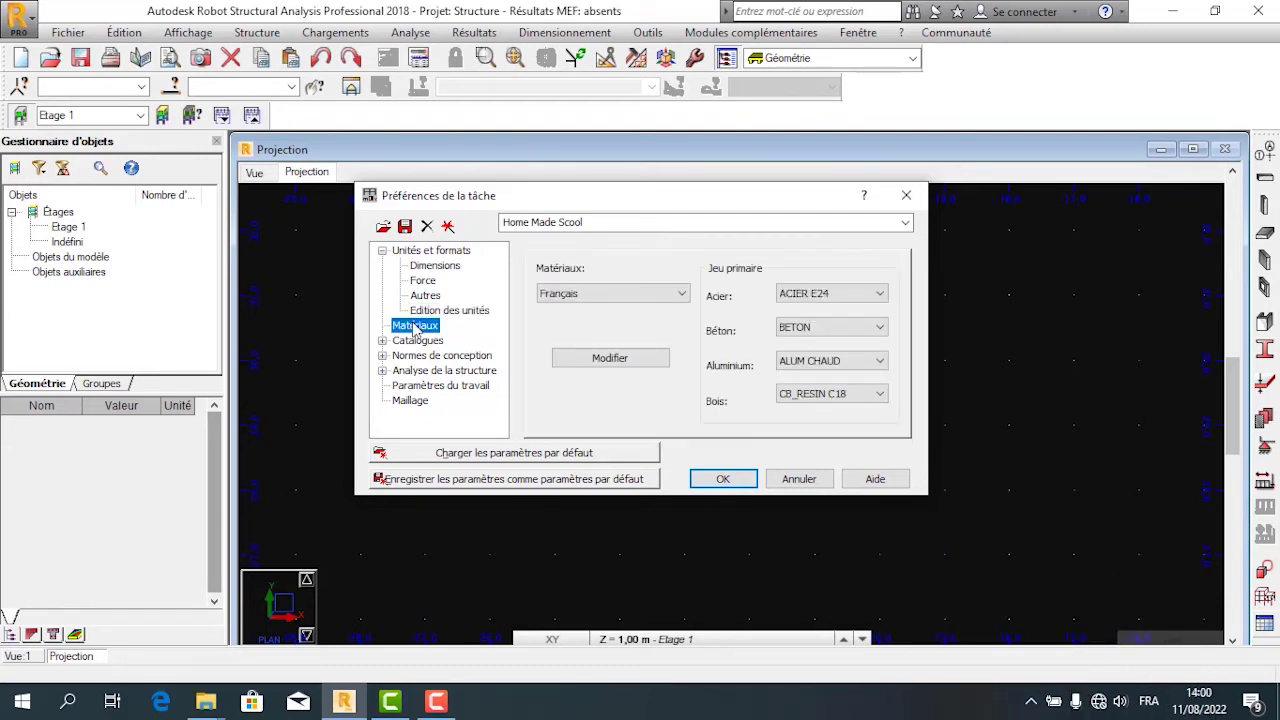
click(600, 293)
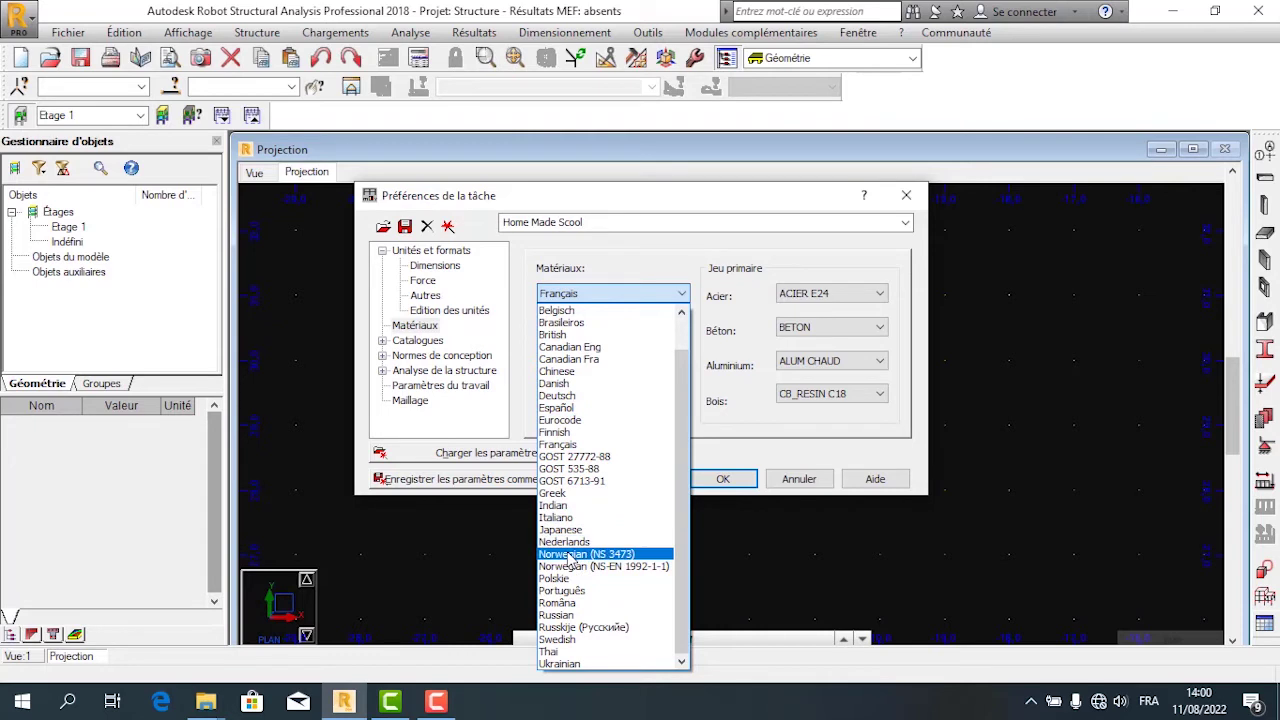
scroll(585, 422, up, 1)
scroll(585, 422, up, 2)
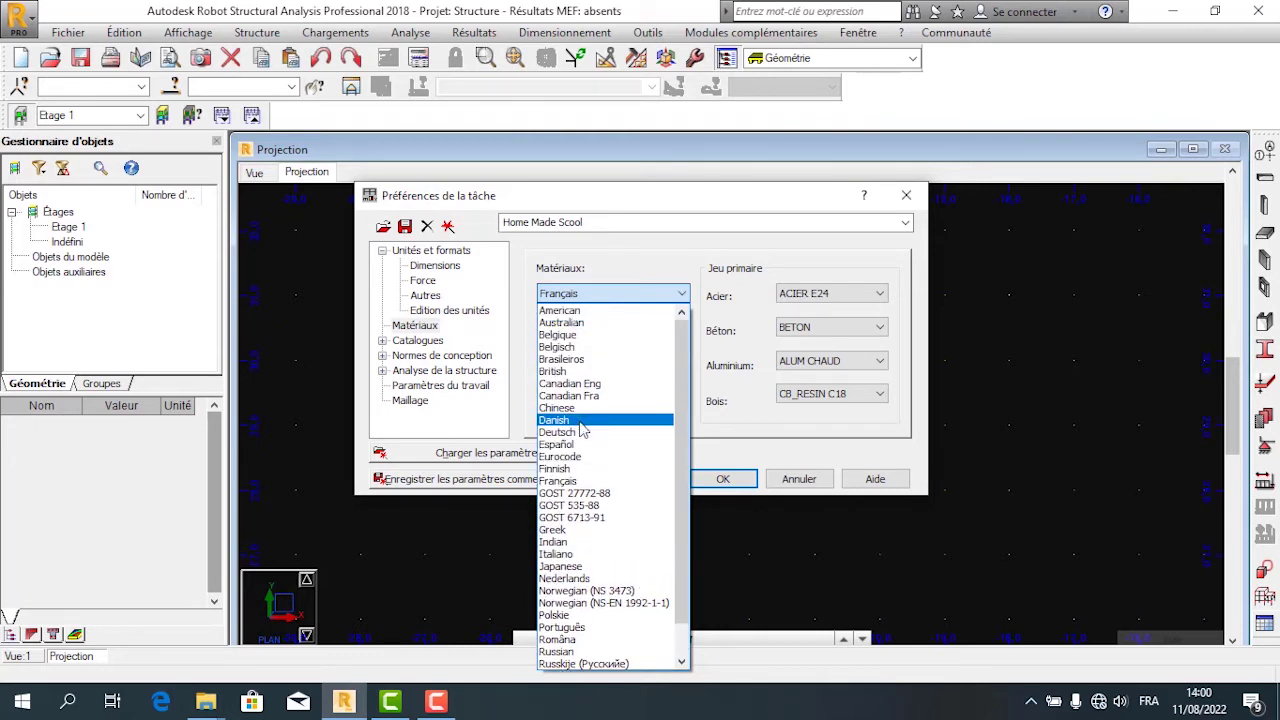
click(578, 481)
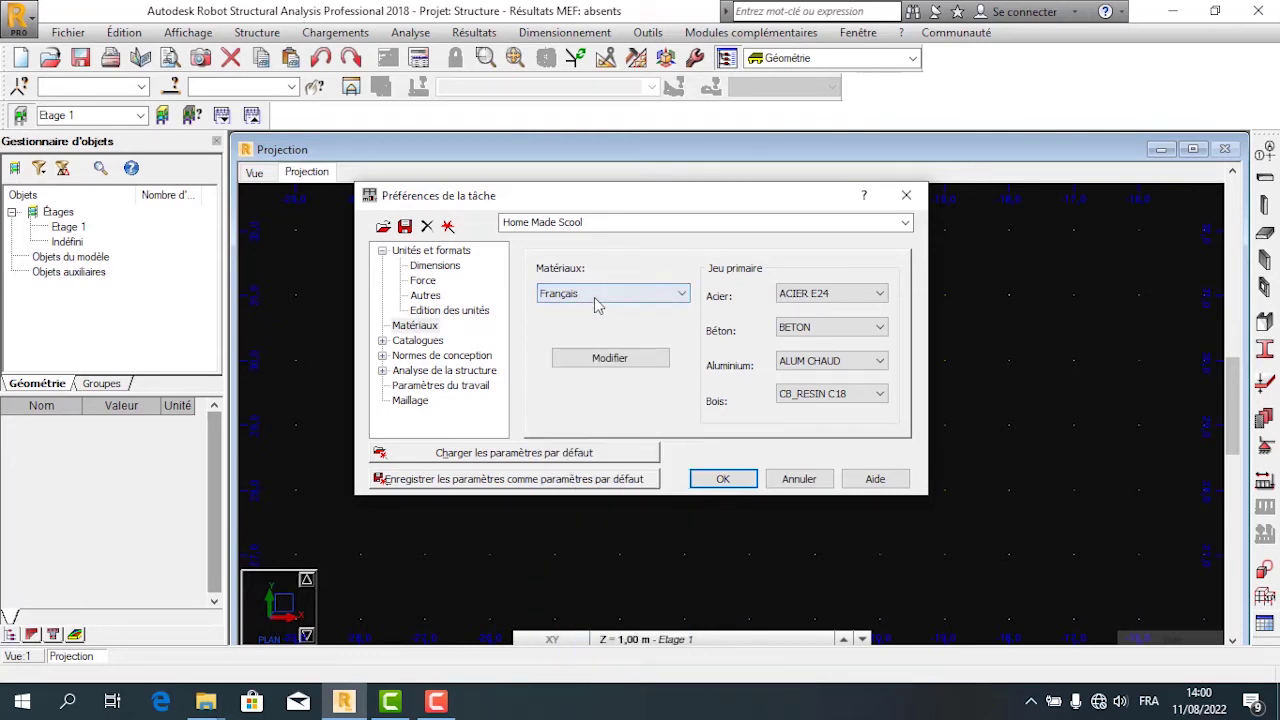
- Set the primary steel to S 355 M and the primary concrete to BETON
click(840, 295)
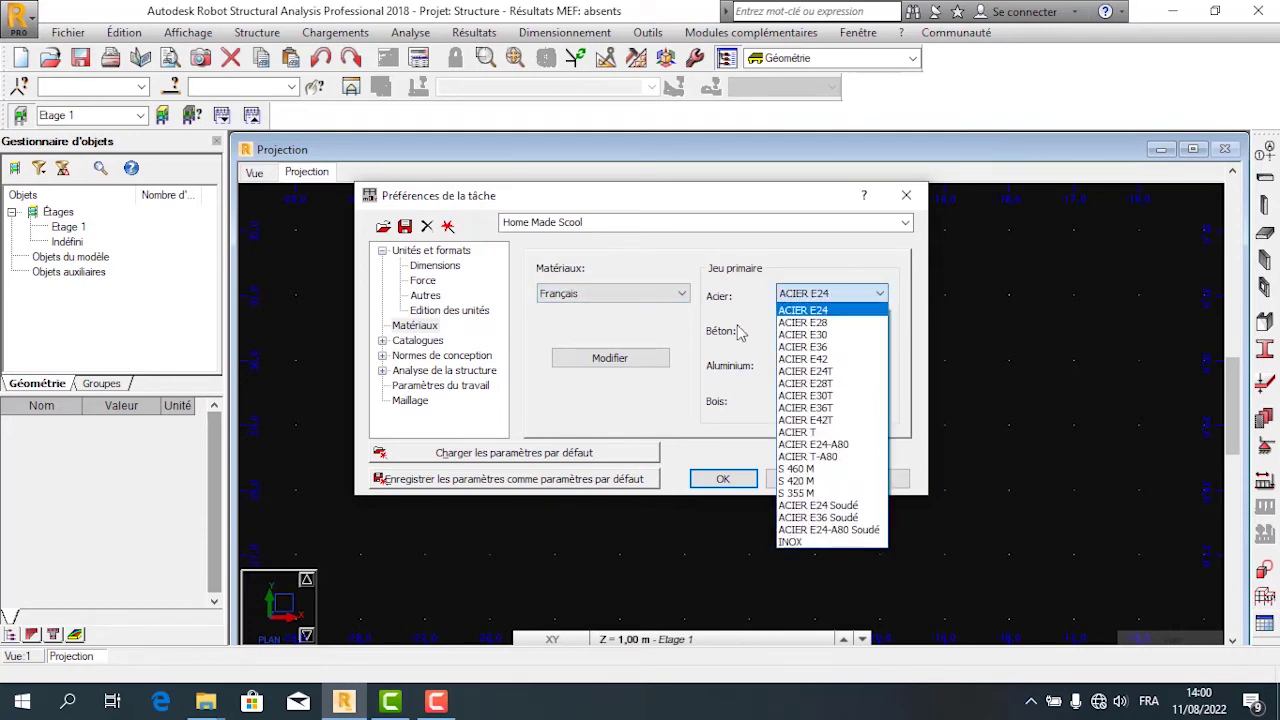
click(822, 493)
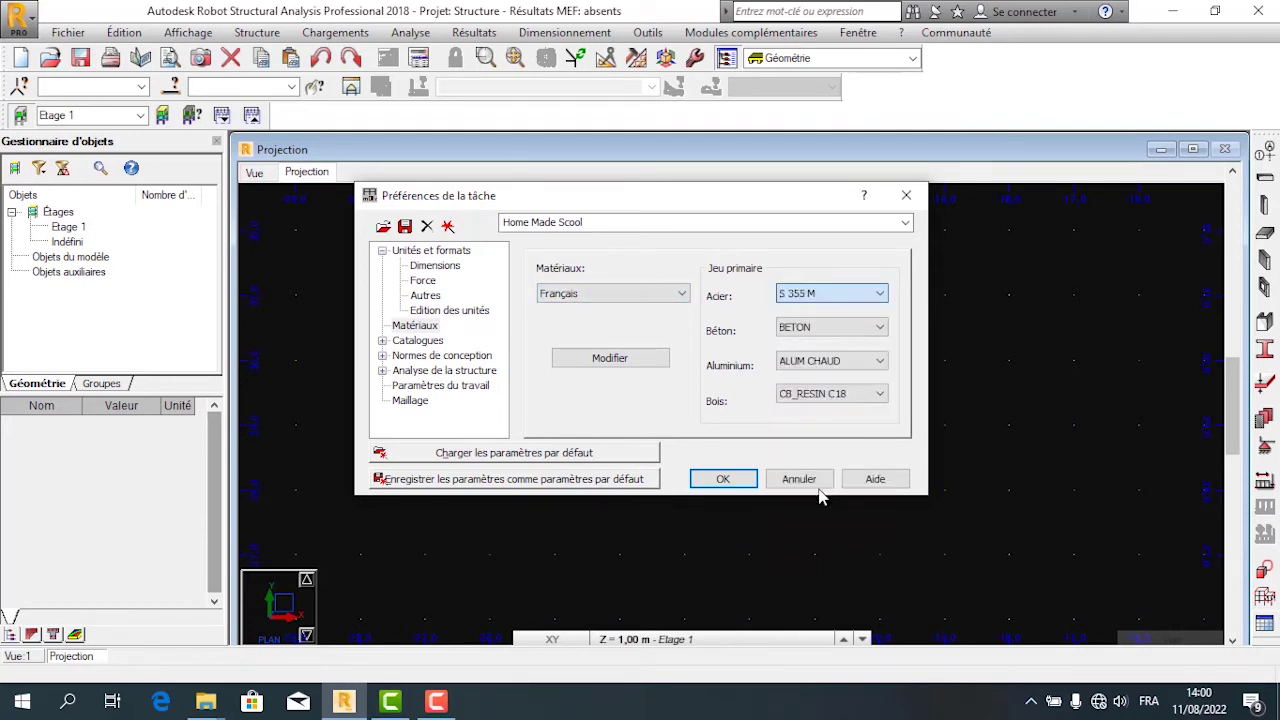
click(826, 328)
click(816, 346)
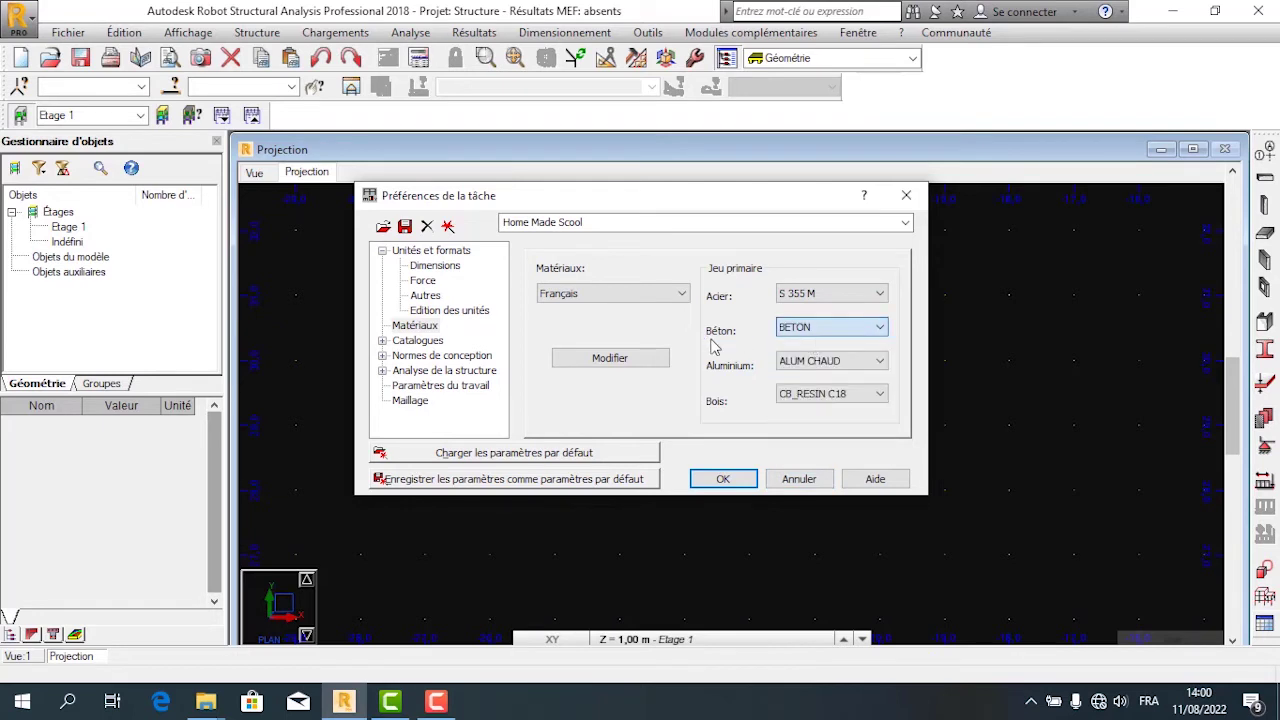
- Check the primary aluminium choices and select CB_RESIN C18 as the primary timber material
click(820, 362)
click(810, 390)
click(817, 398)
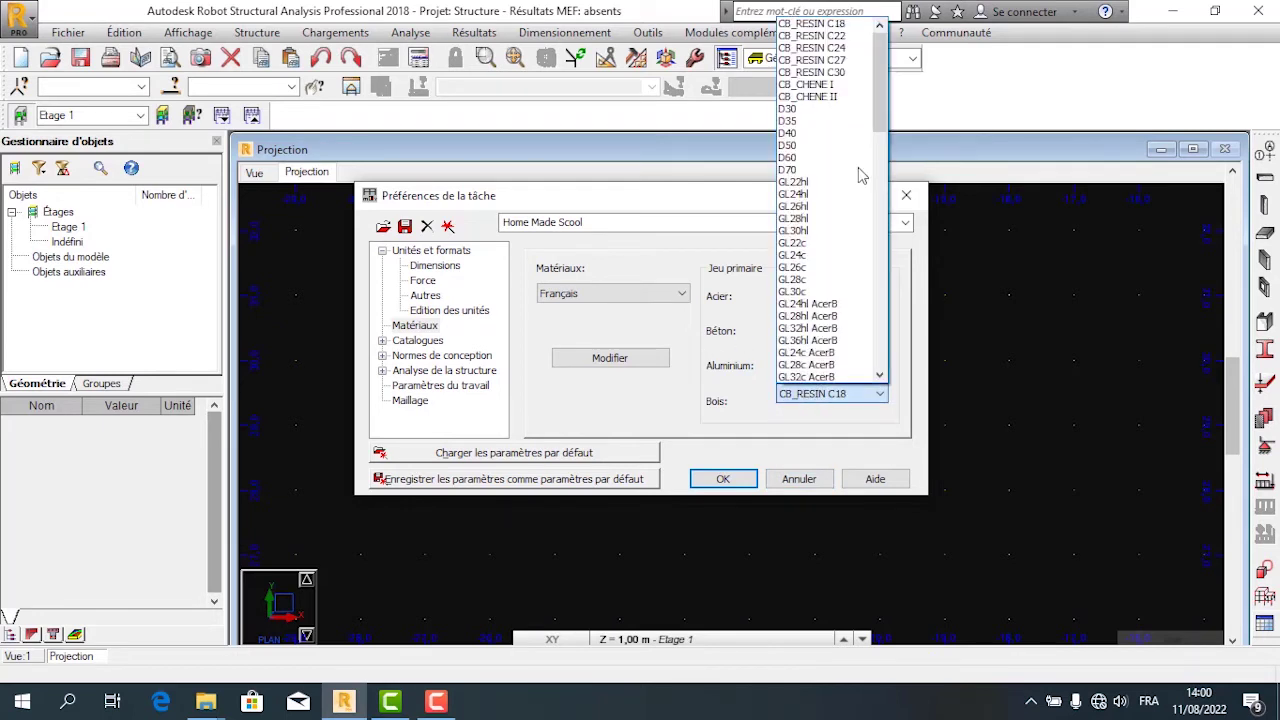
click(836, 23)
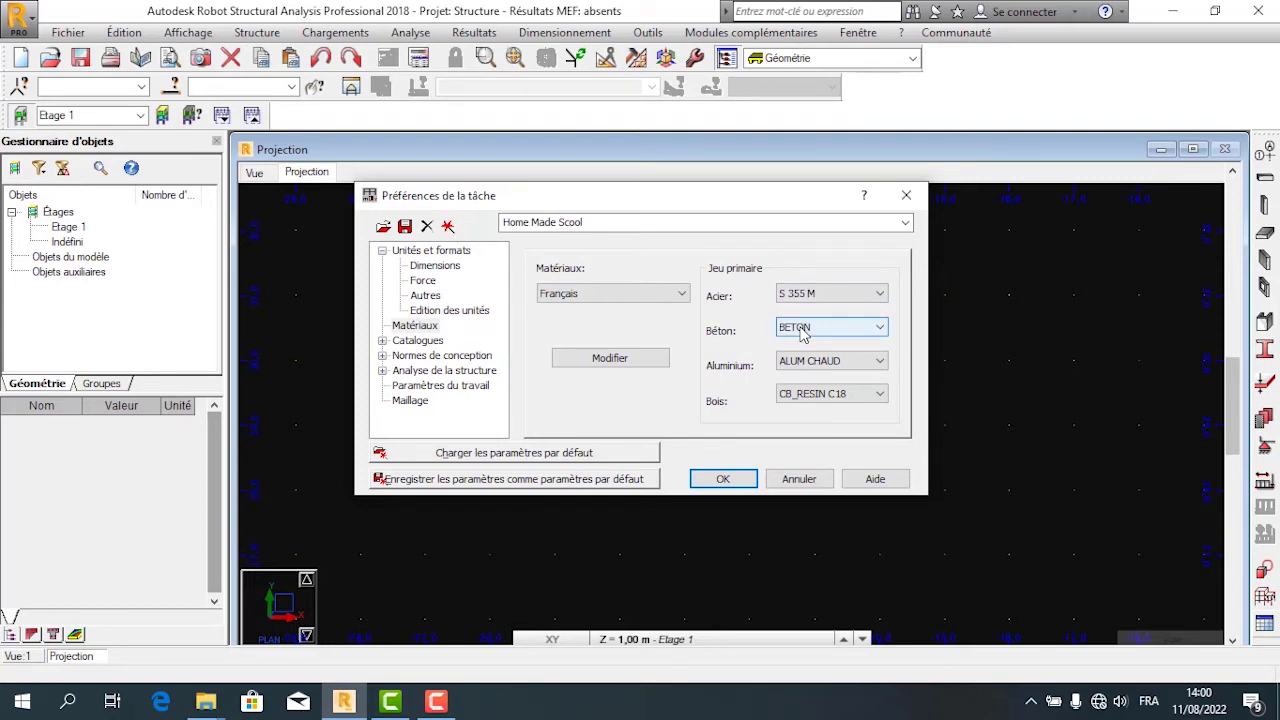
- Open the material definitions for modification and look through the concrete, aluminium, timber and other materials
click(655, 359)
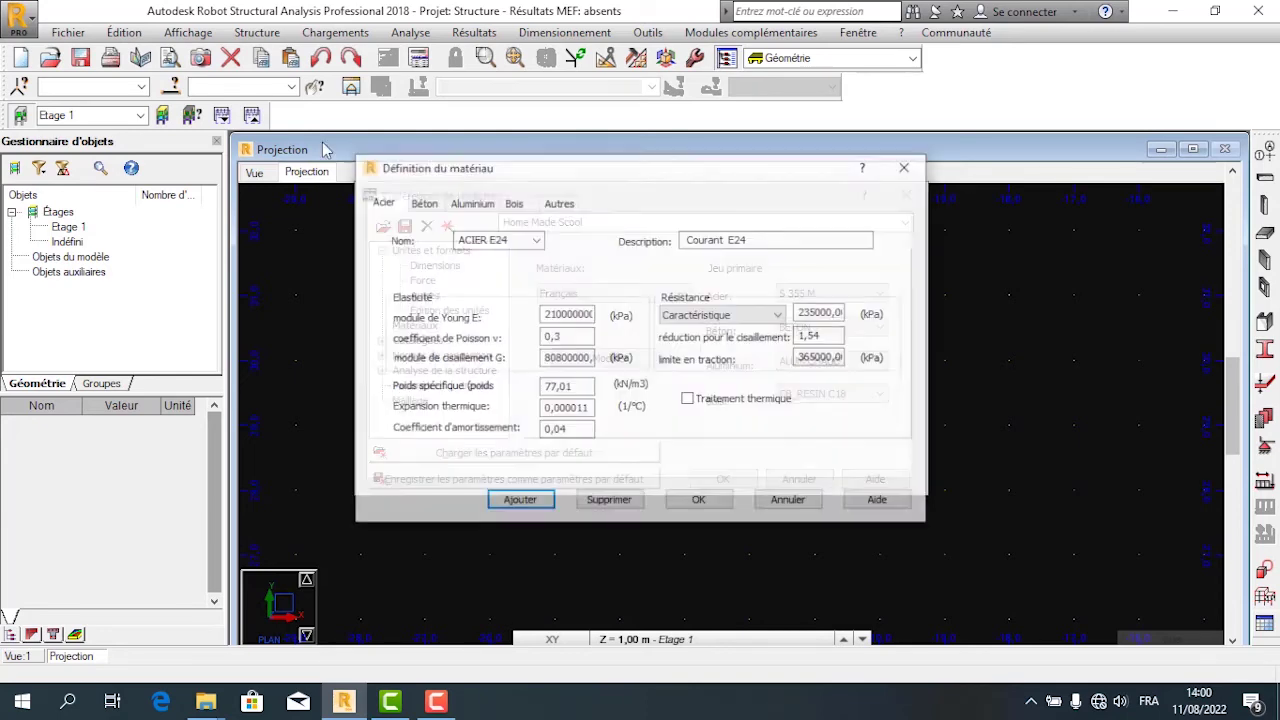
click(420, 203)
click(470, 203)
click(508, 204)
click(553, 206)
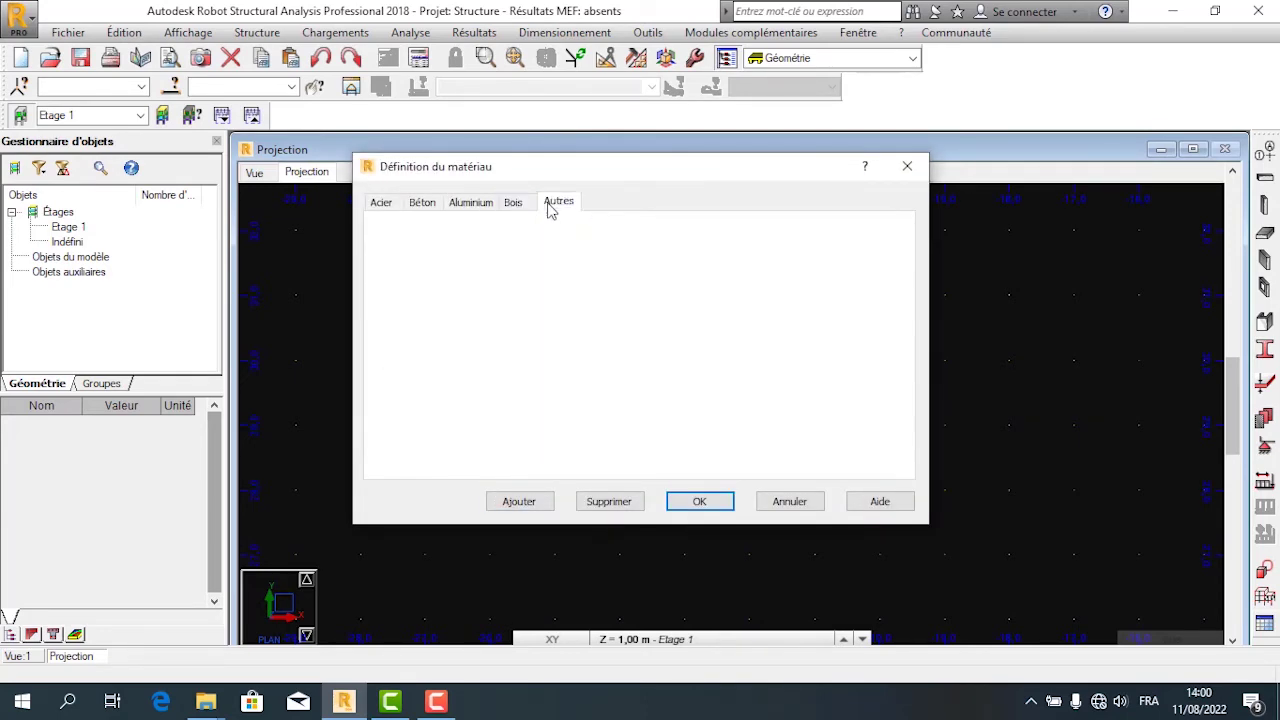
- Examine the concrete definition's resistance types and specimen shape options
click(421, 205)
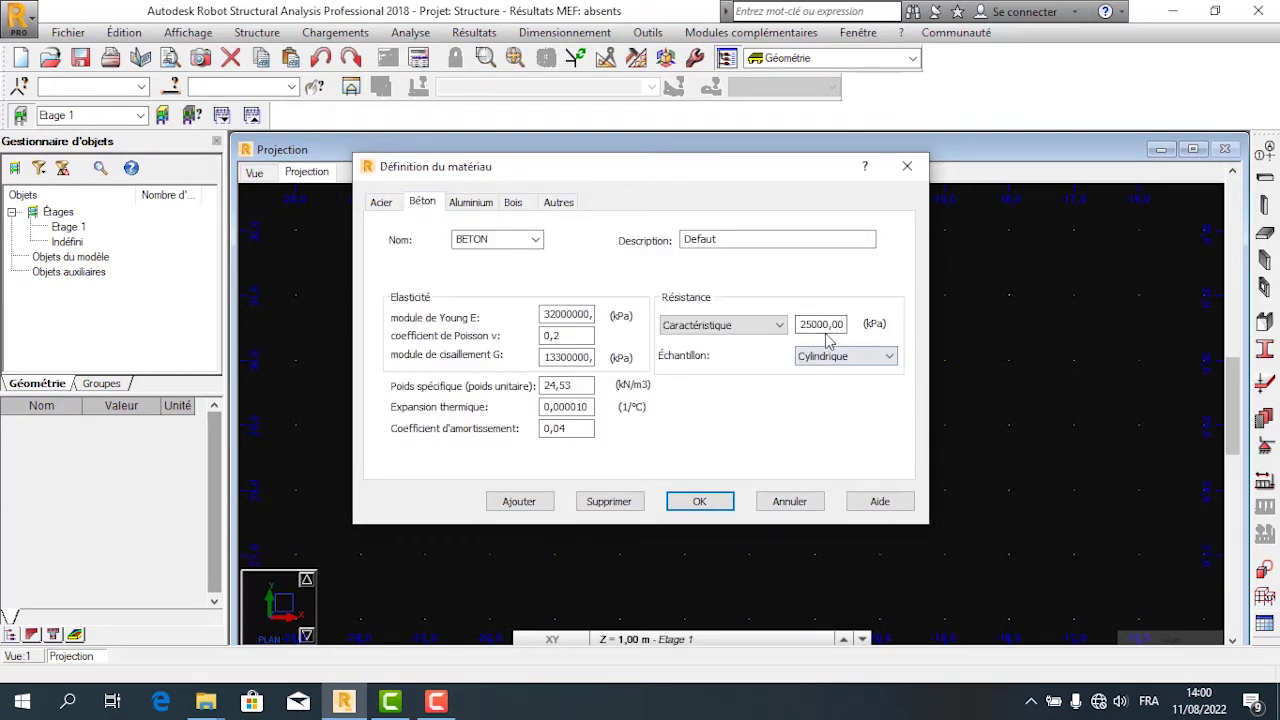
click(741, 331)
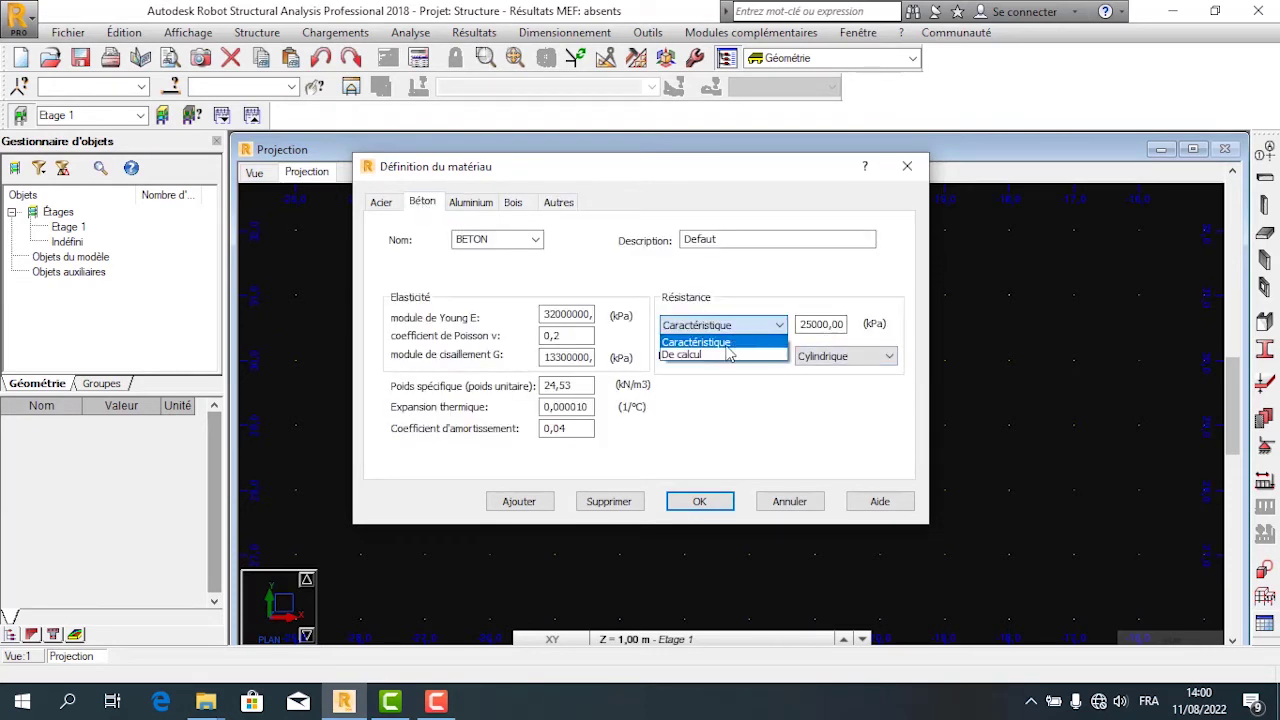
click(727, 345)
click(746, 330)
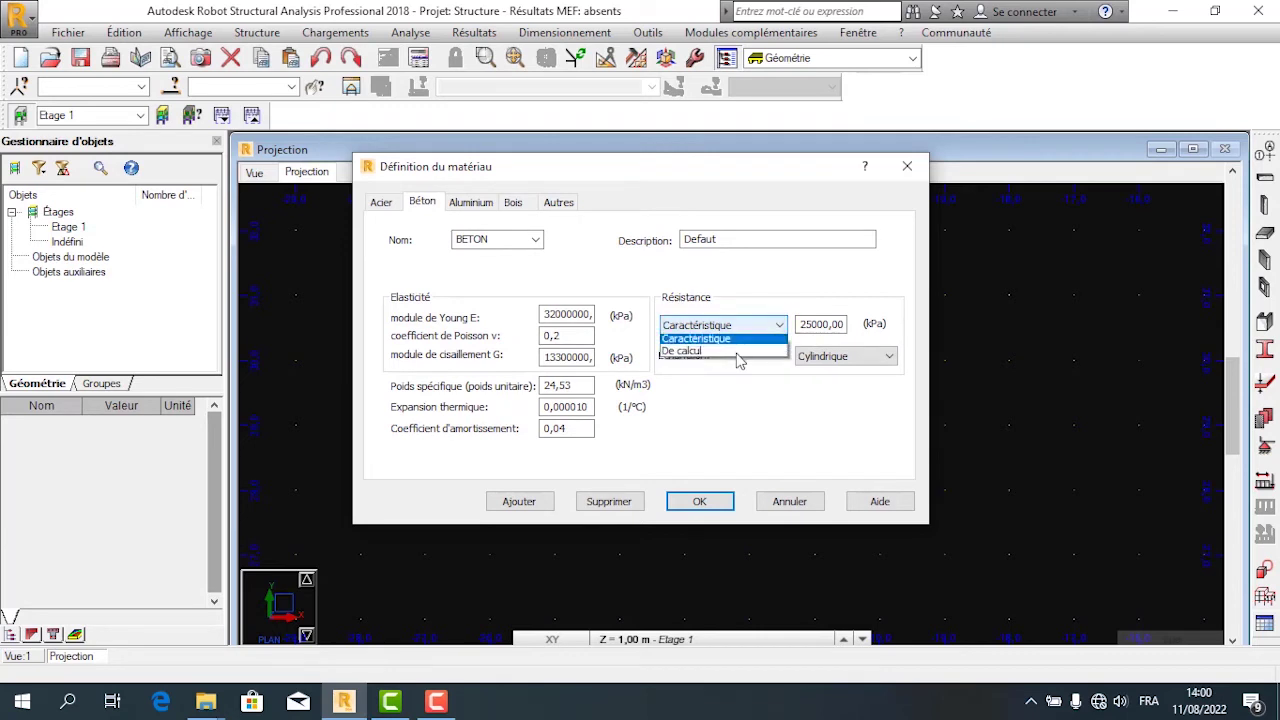
click(853, 343)
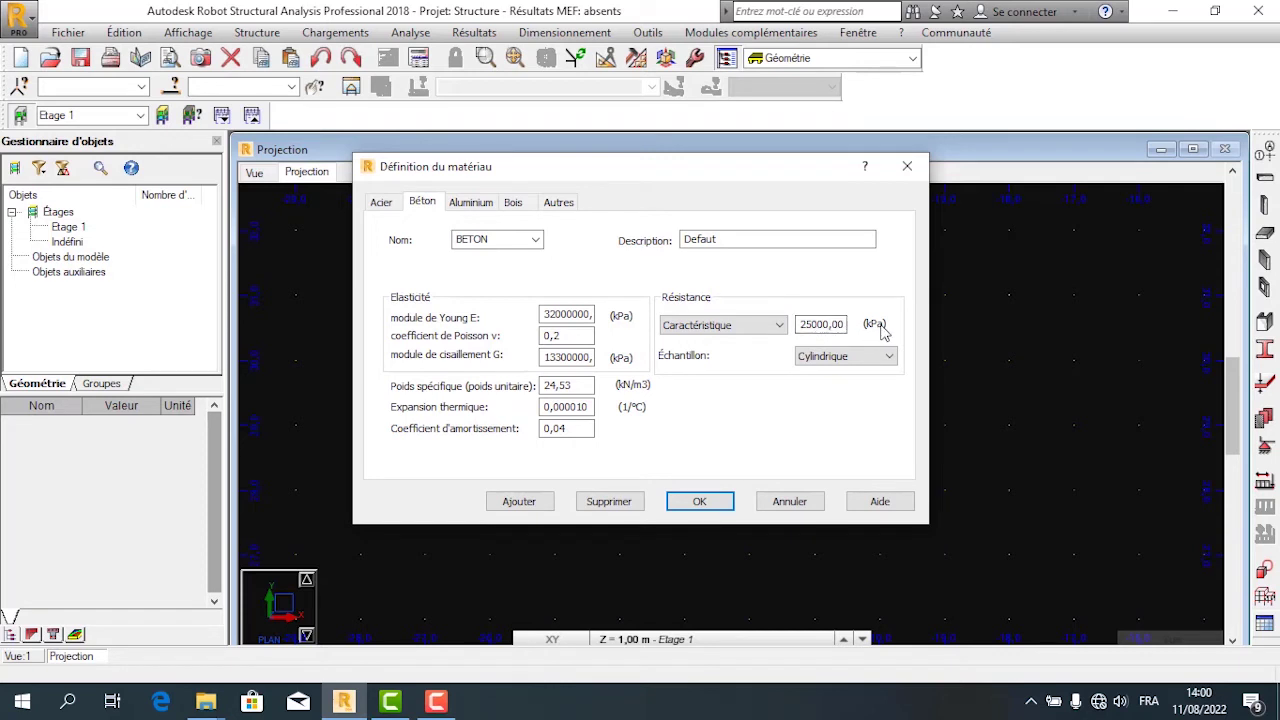
click(872, 356)
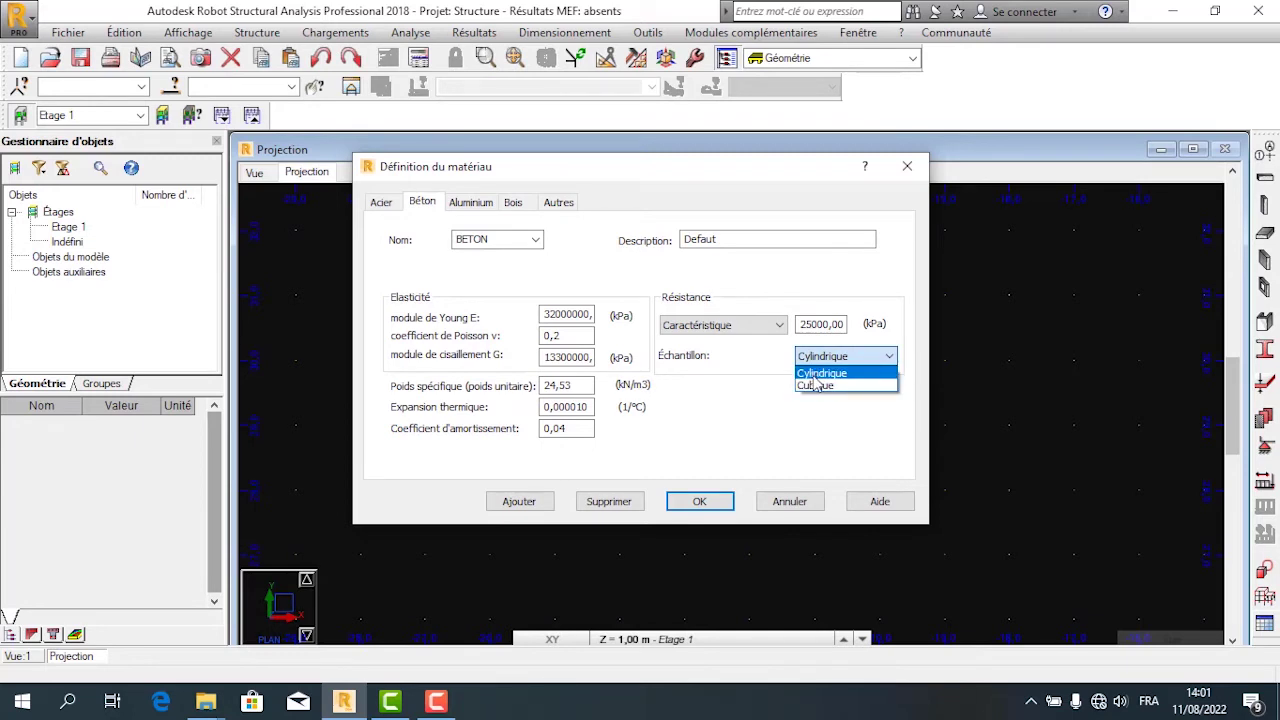
click(755, 369)
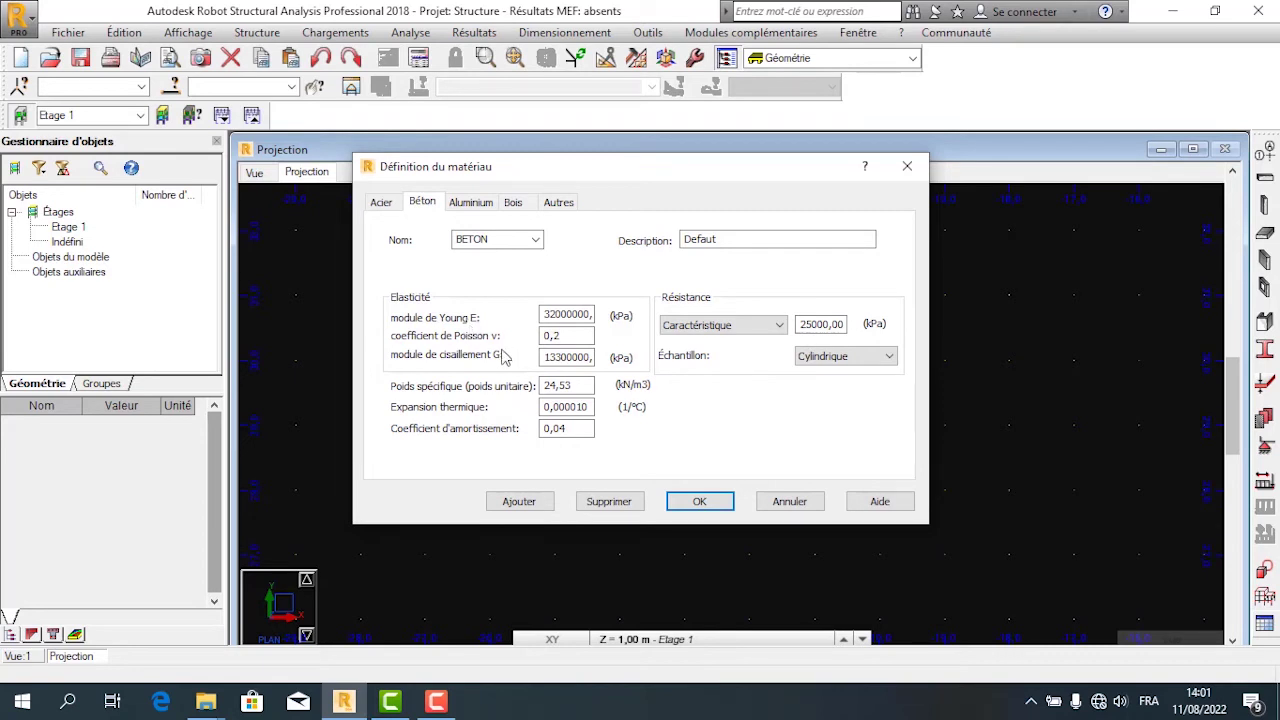
- Review the steel, aluminium, timber and other material definitions, and close them without changes
click(381, 203)
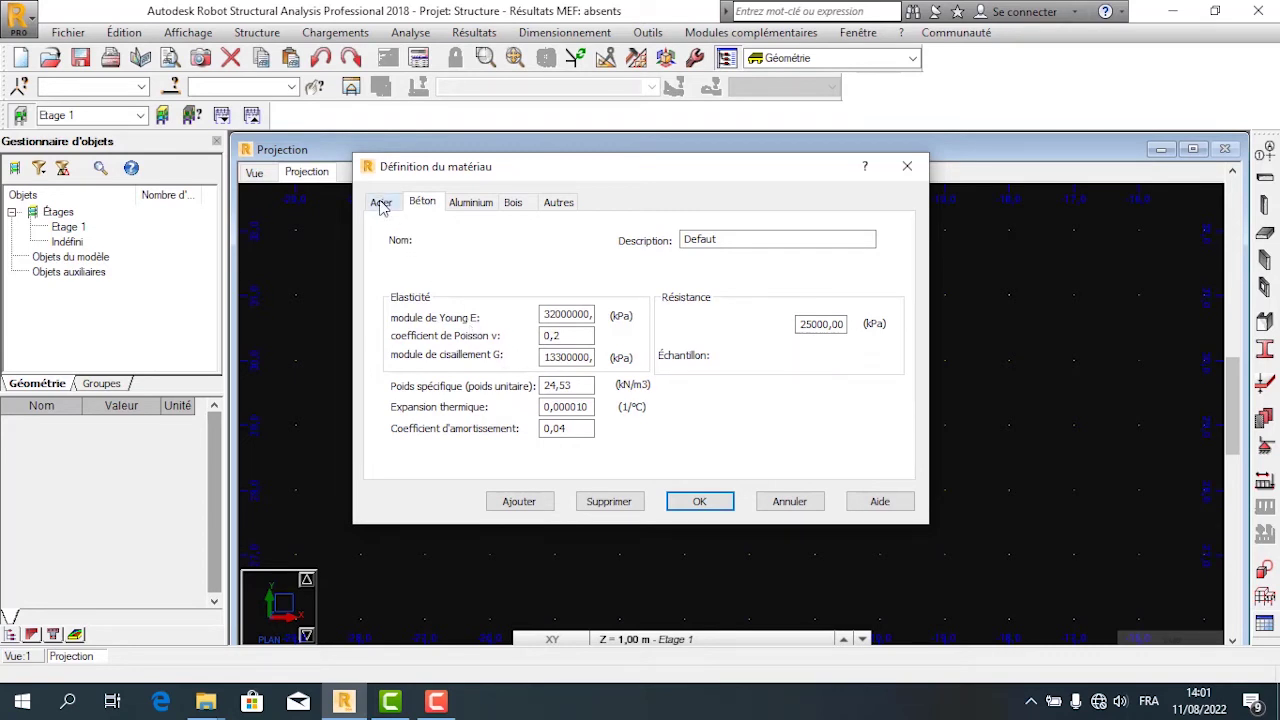
click(468, 203)
click(510, 203)
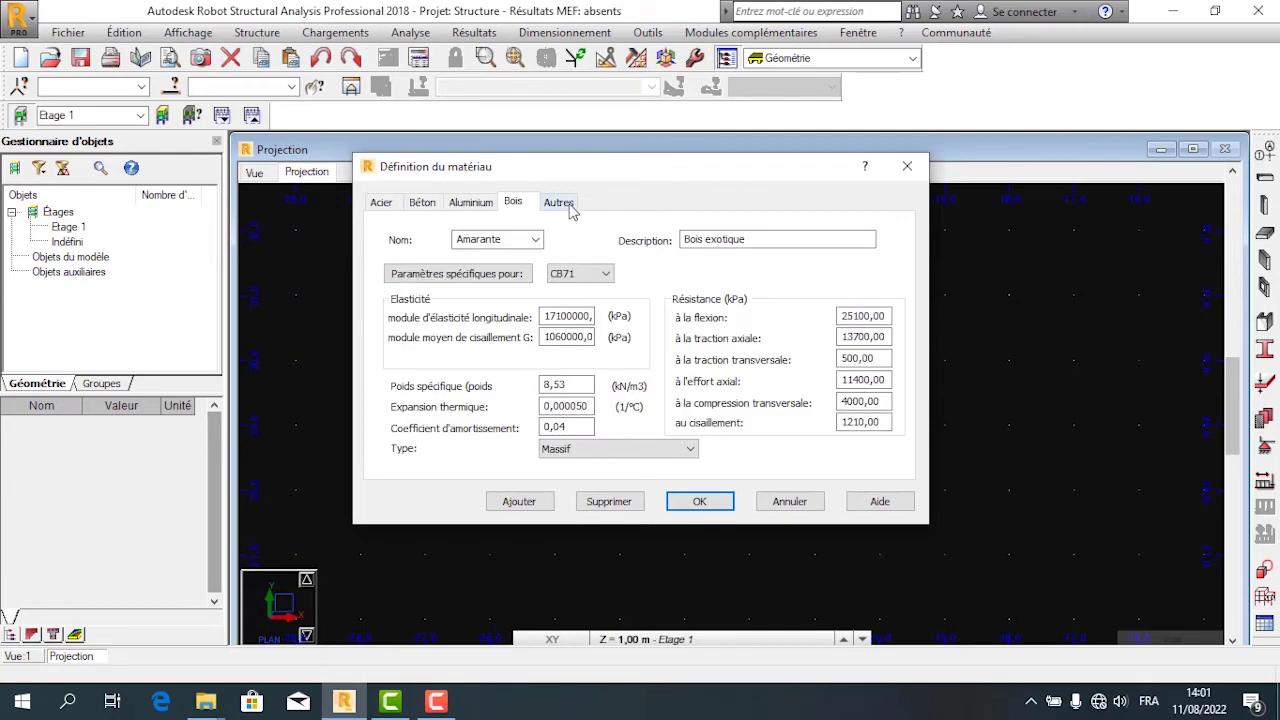
click(562, 203)
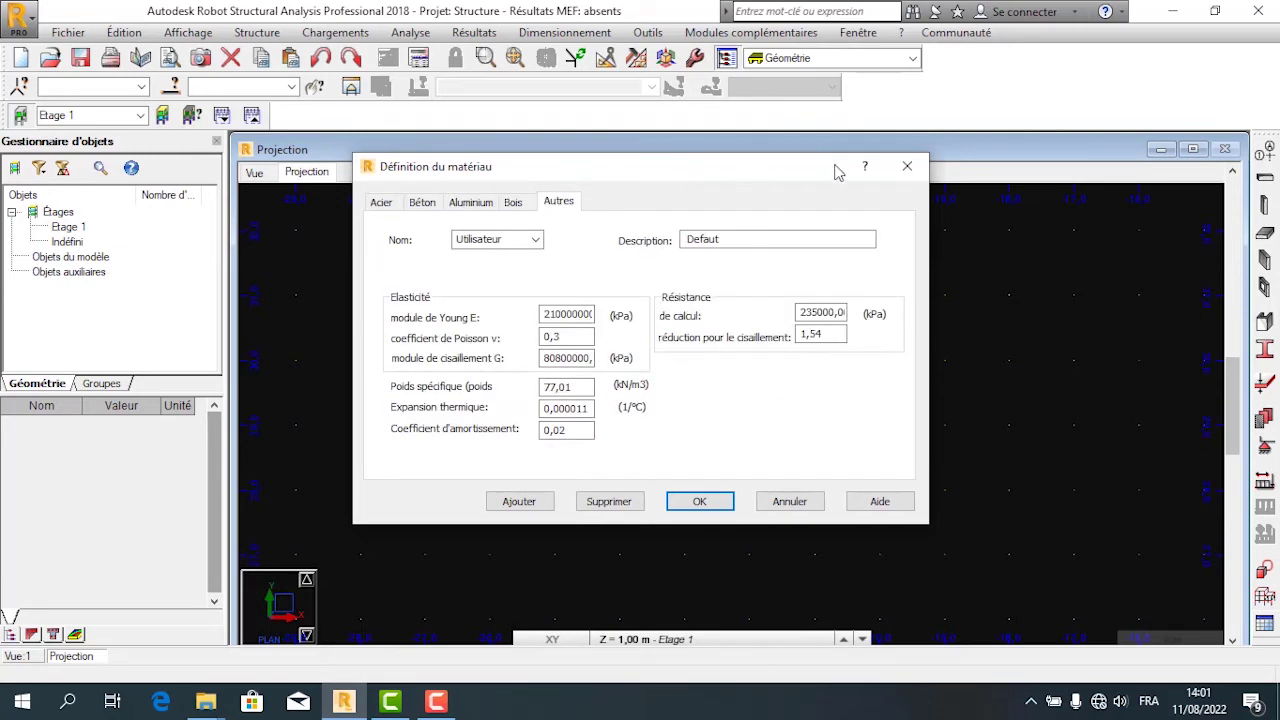
click(907, 166)
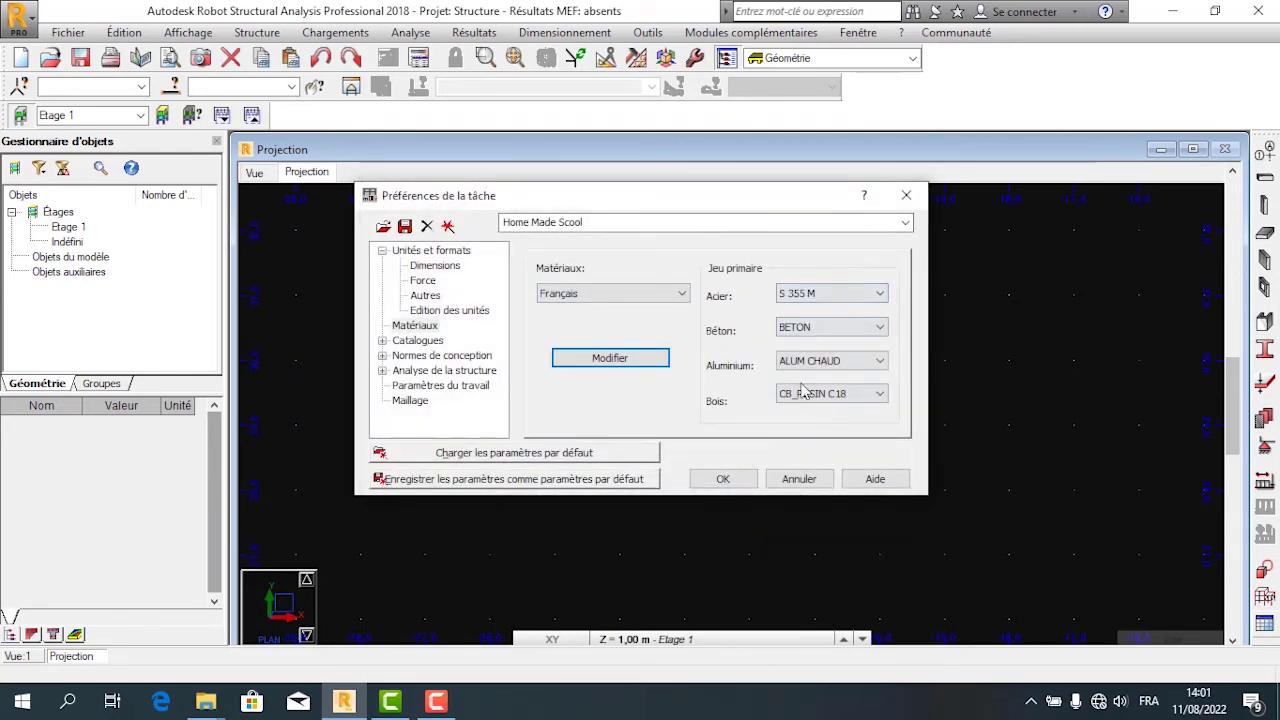
- Review the default catalogues for steel and timber profiles, moving loads, code loads, soils, bolts and anchor bolts
click(418, 341)
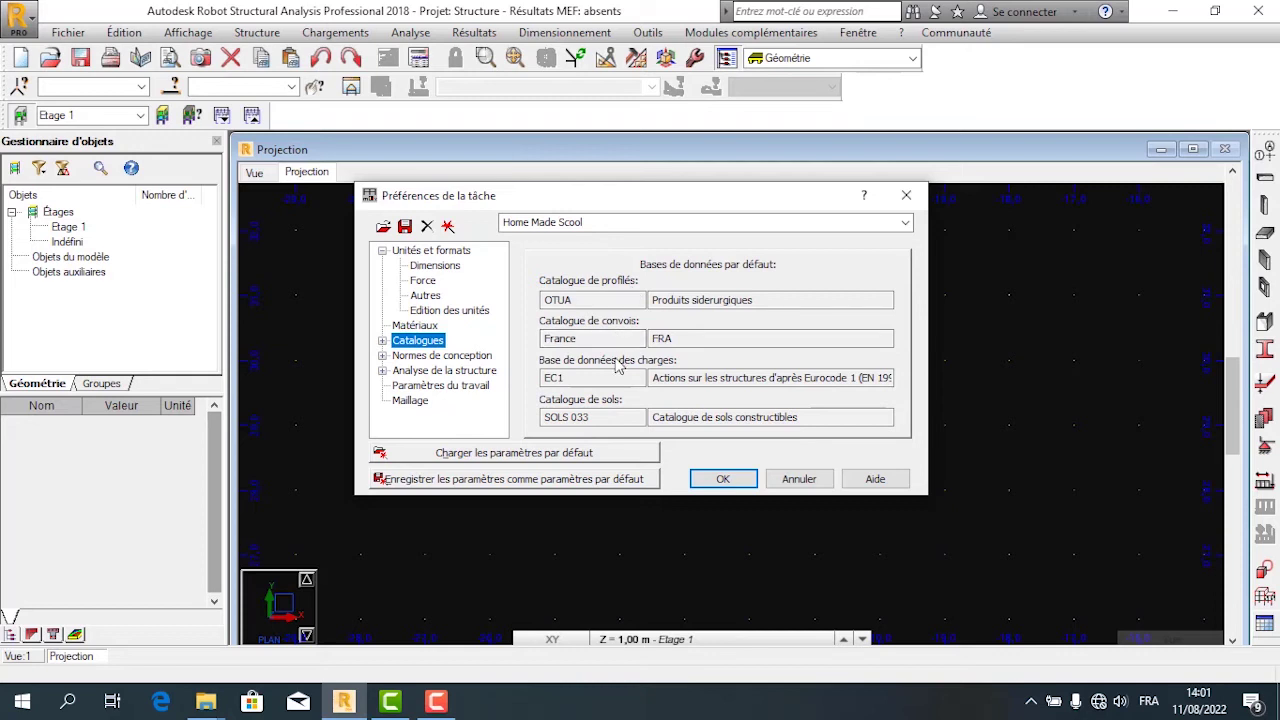
click(382, 340)
click(437, 300)
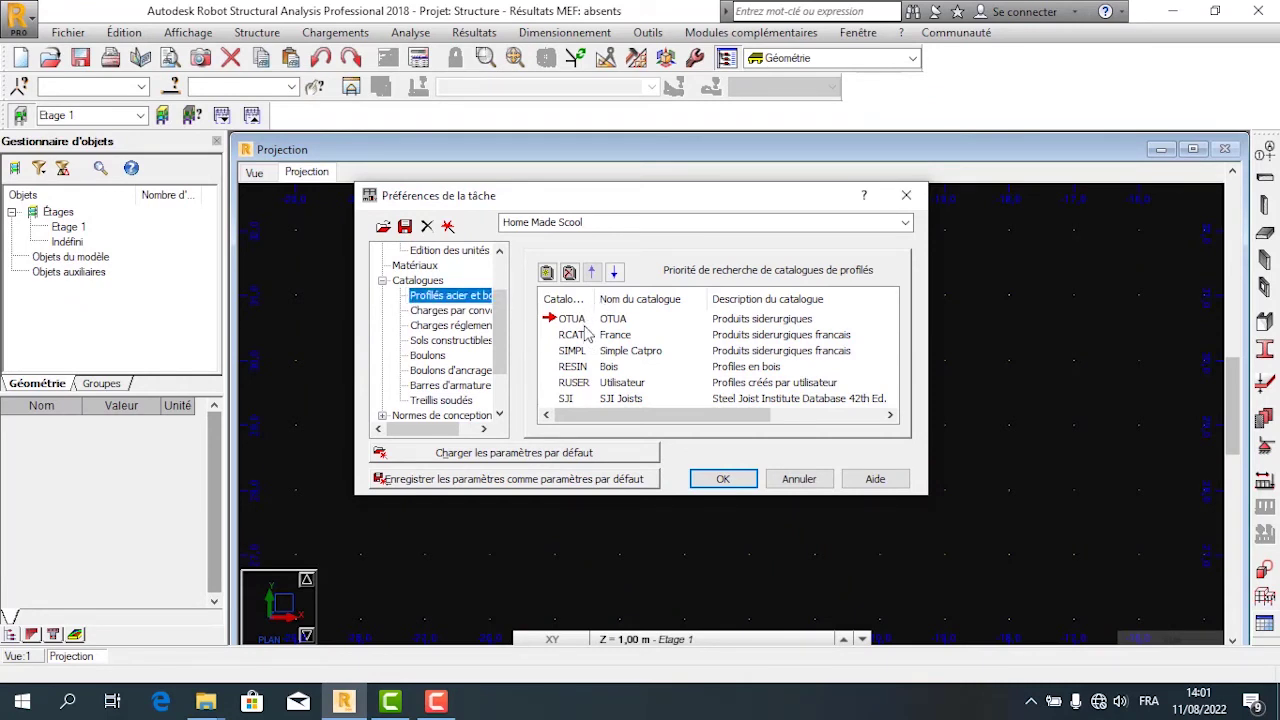
click(450, 310)
key(Down)
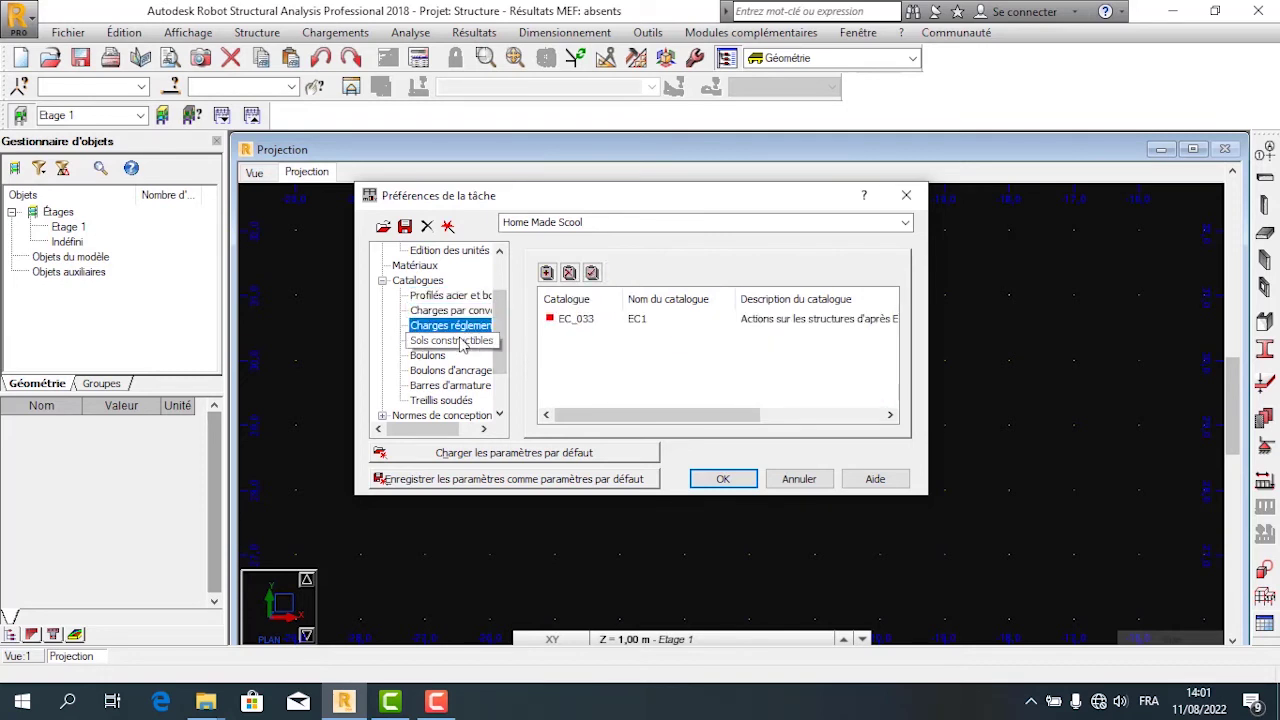
key(Down)
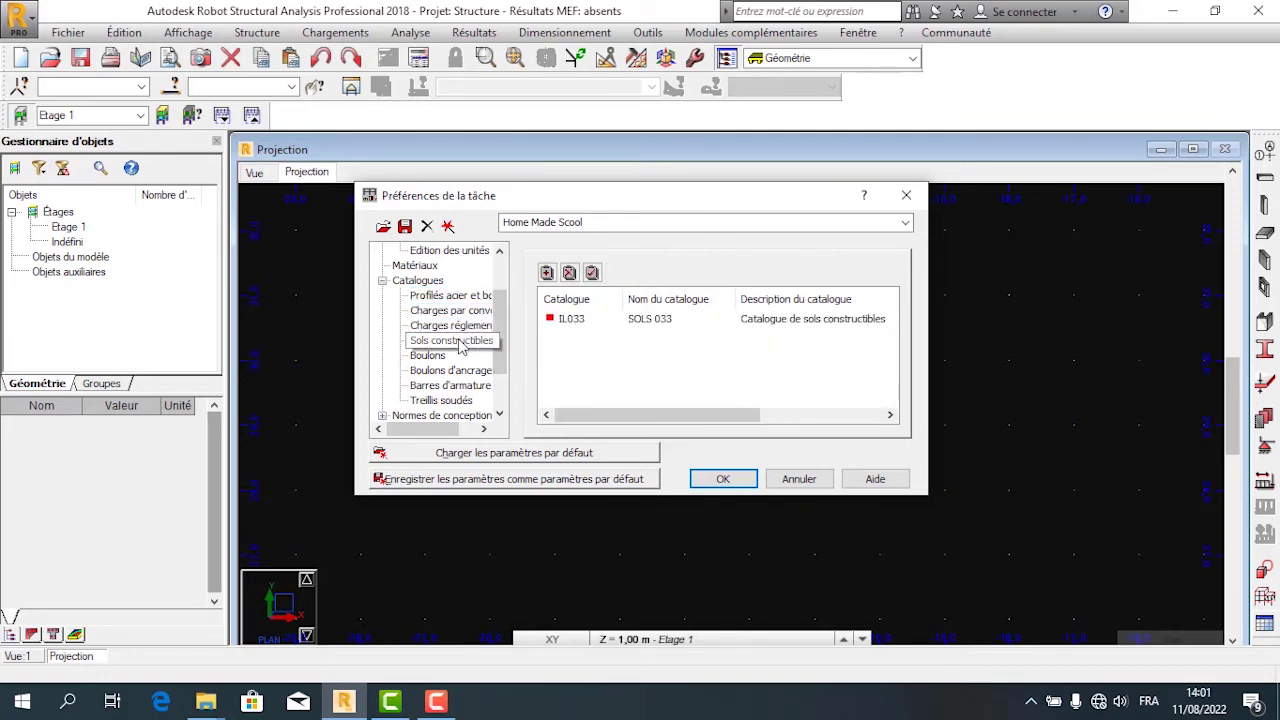
click(430, 356)
click(432, 372)
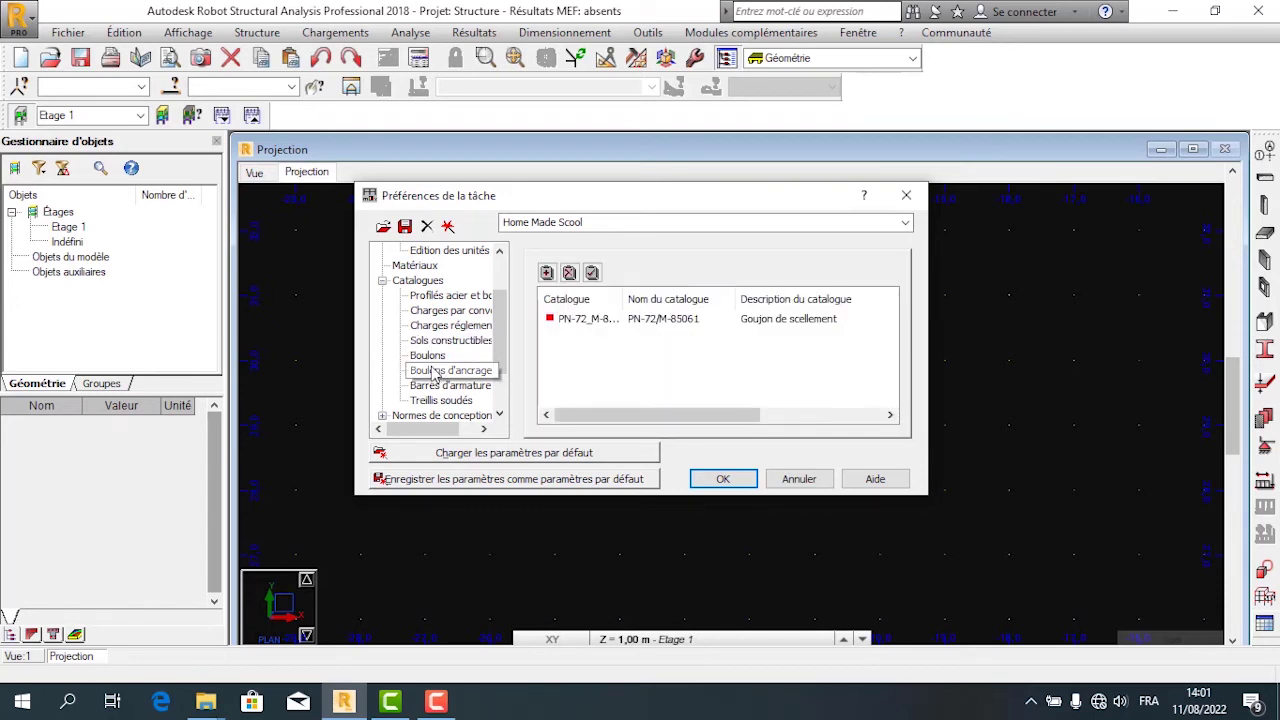
click(383, 282)
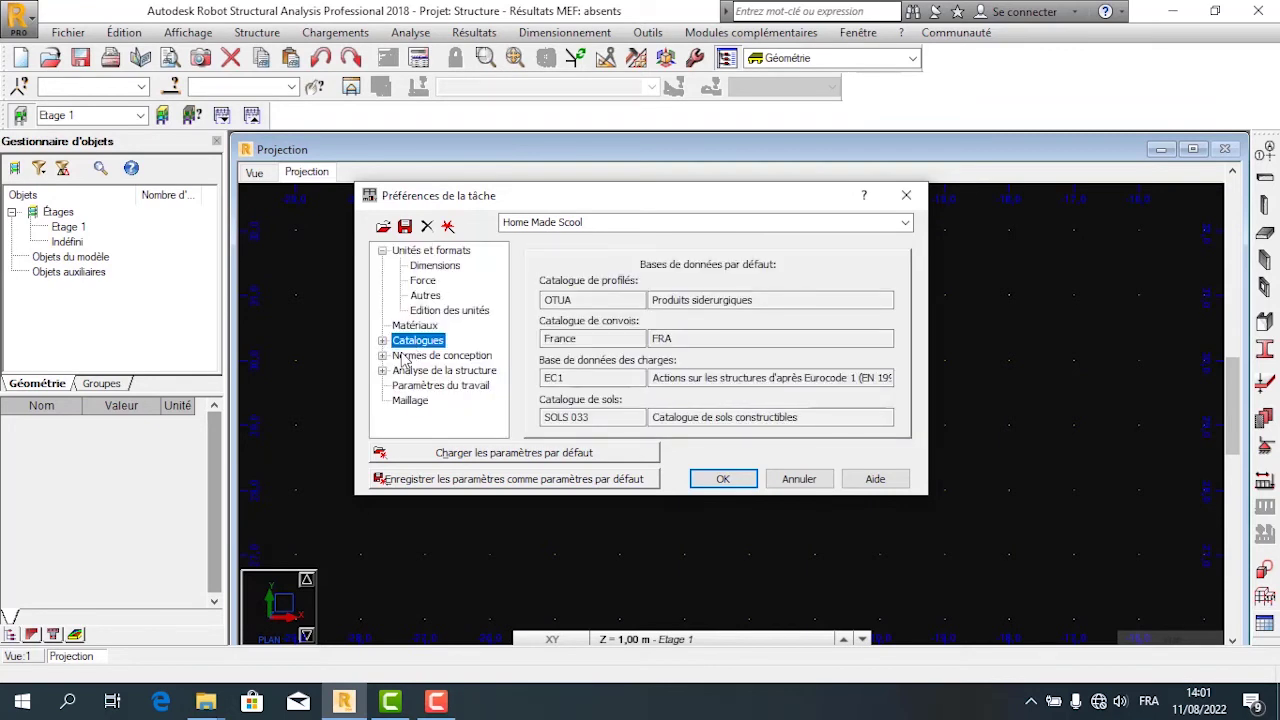
- Select CM66 as the design code for steel and aluminium structures
click(404, 358)
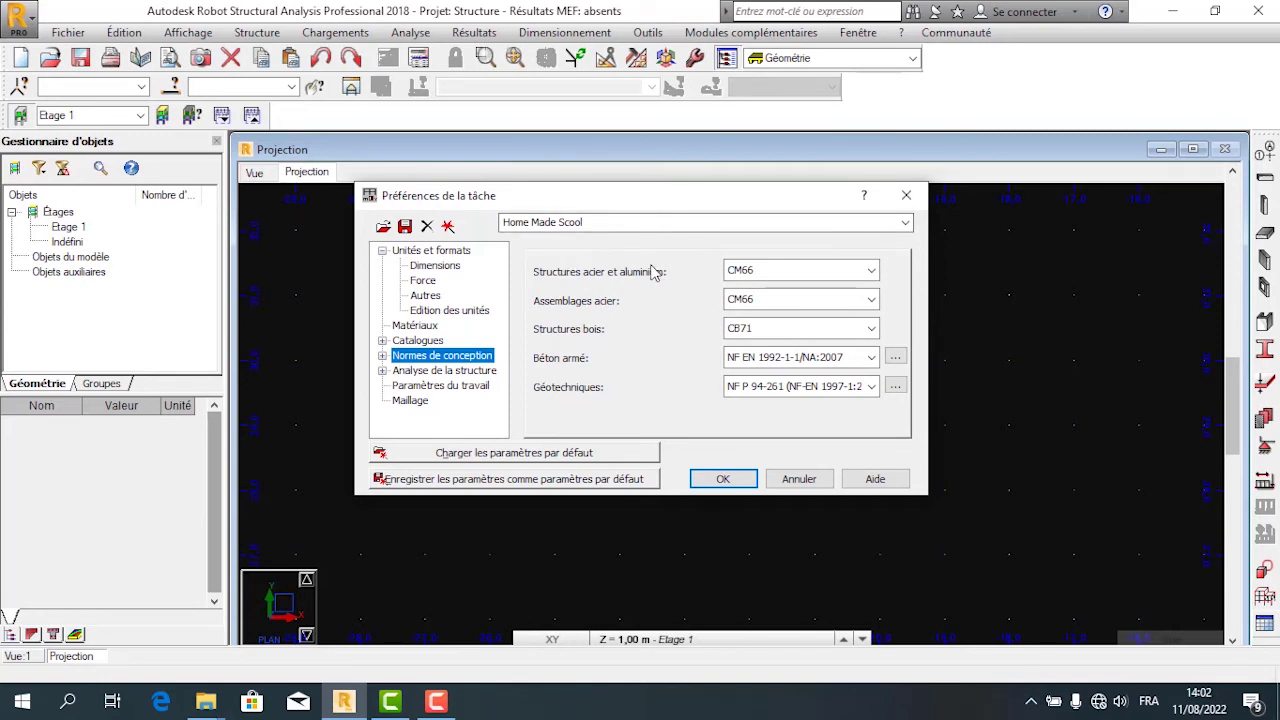
click(820, 271)
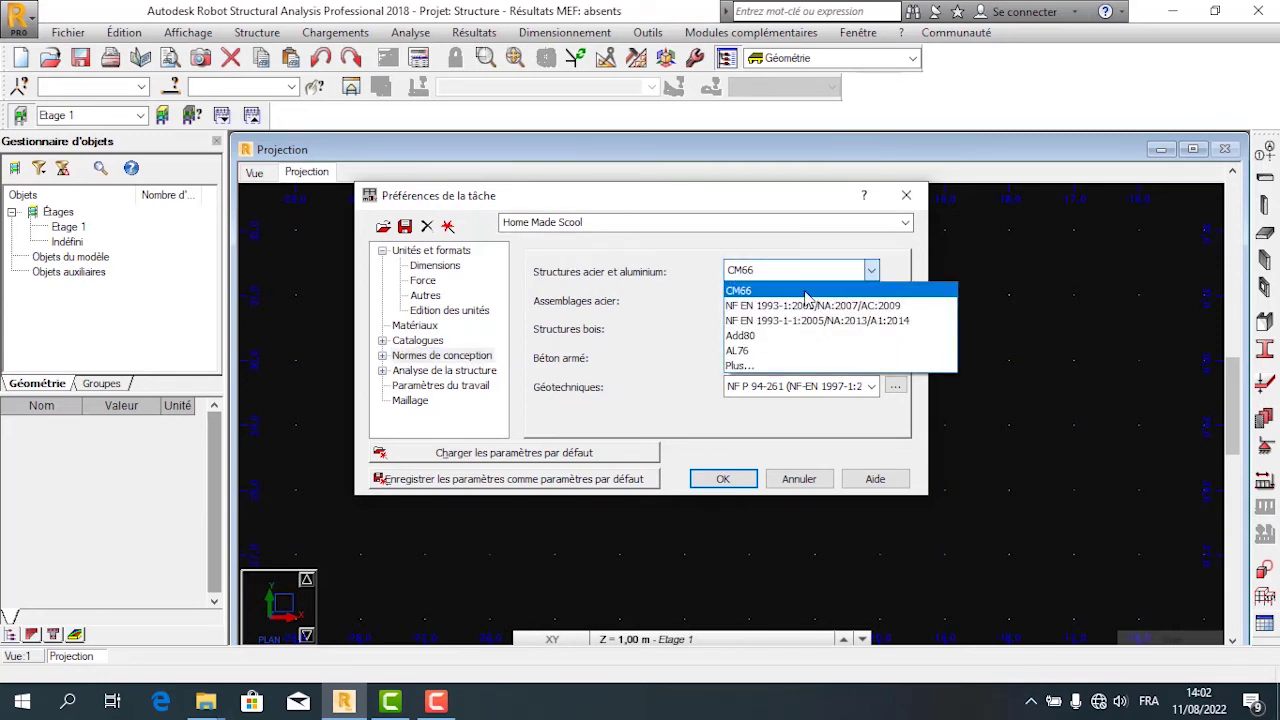
click(805, 292)
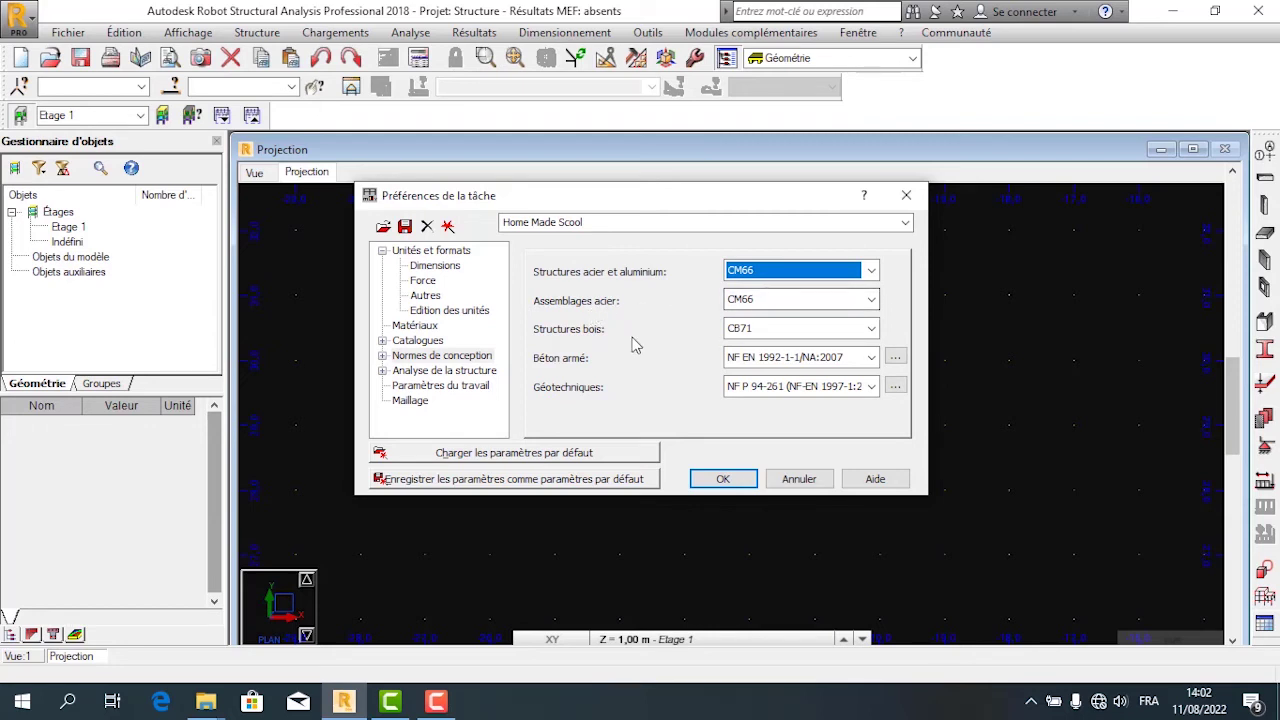
- Check the available timber design codes and open the configuration of the full timber code list
click(785, 337)
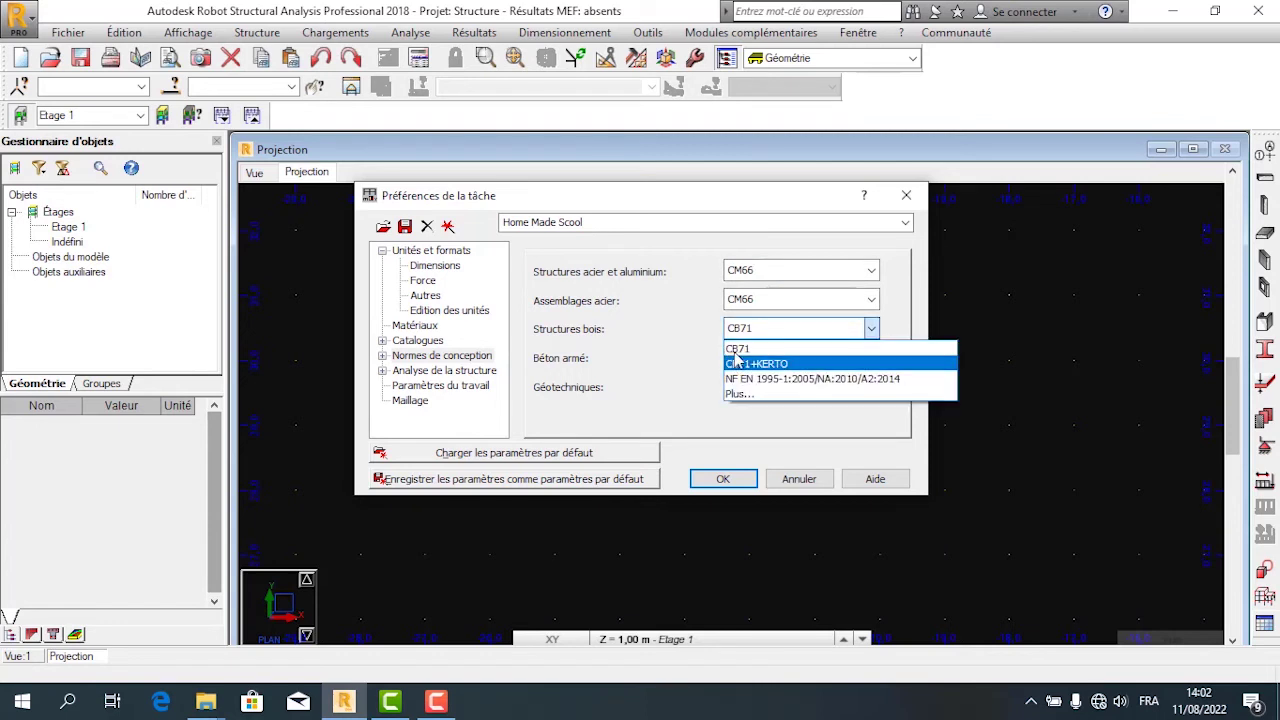
click(800, 345)
click(800, 342)
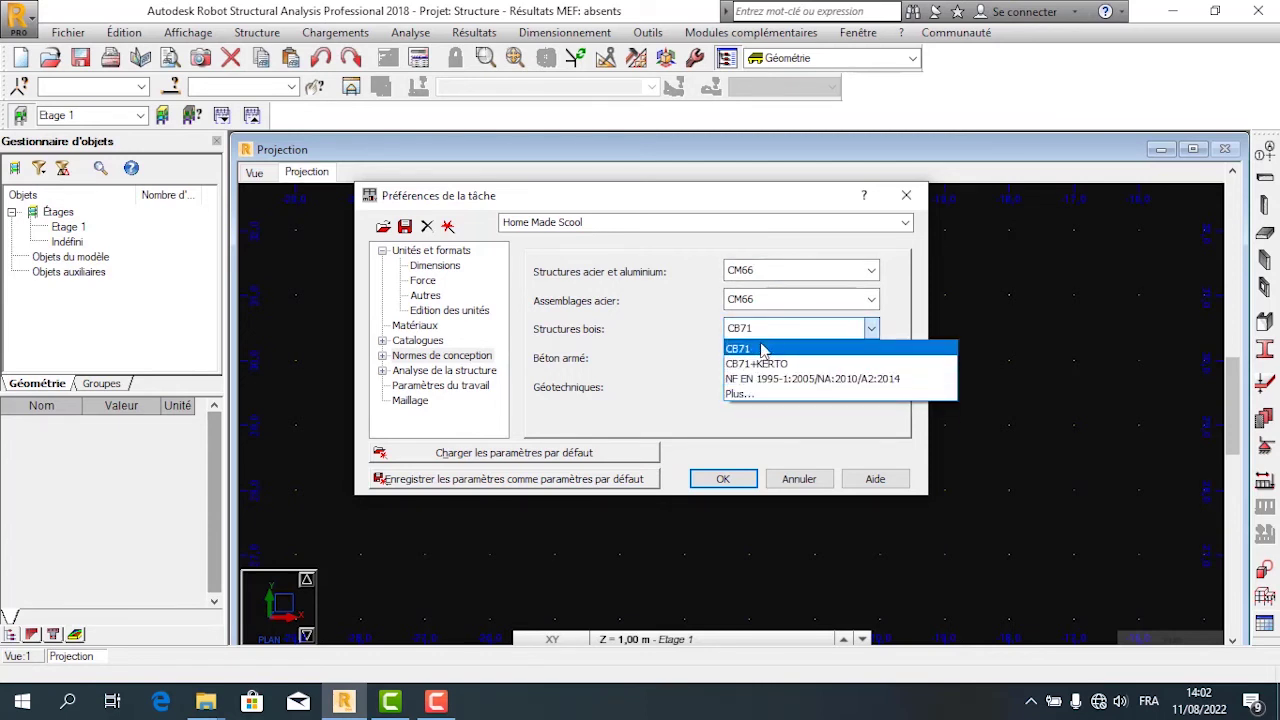
click(756, 395)
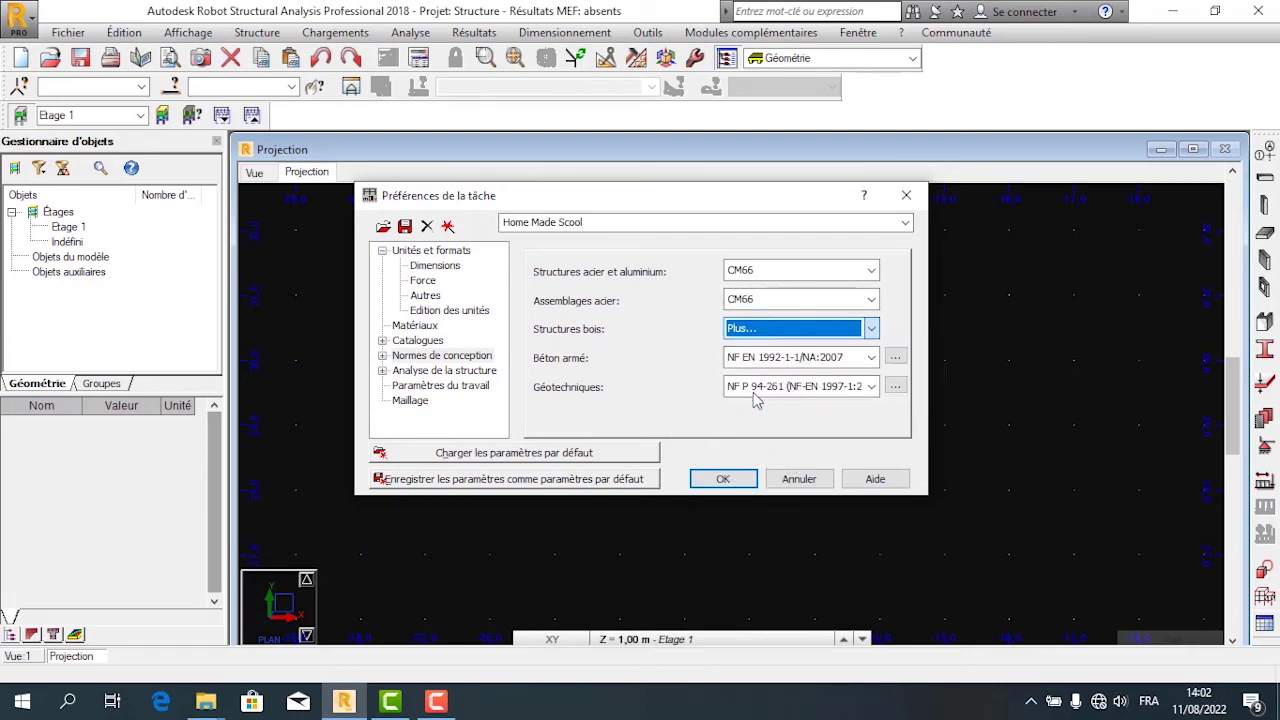
click(869, 336)
scroll(500, 342, down, 1)
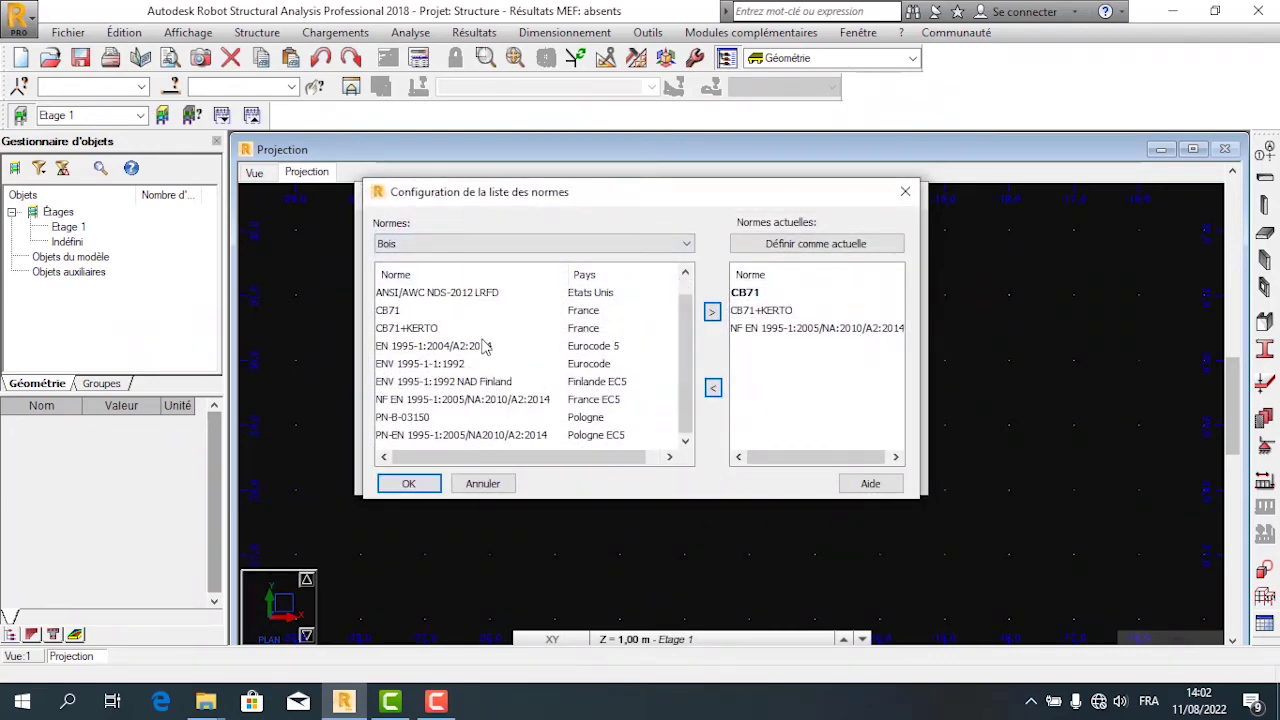
- Make CB71+KERTO the current timber design code and accept the code list configuration
click(446, 331)
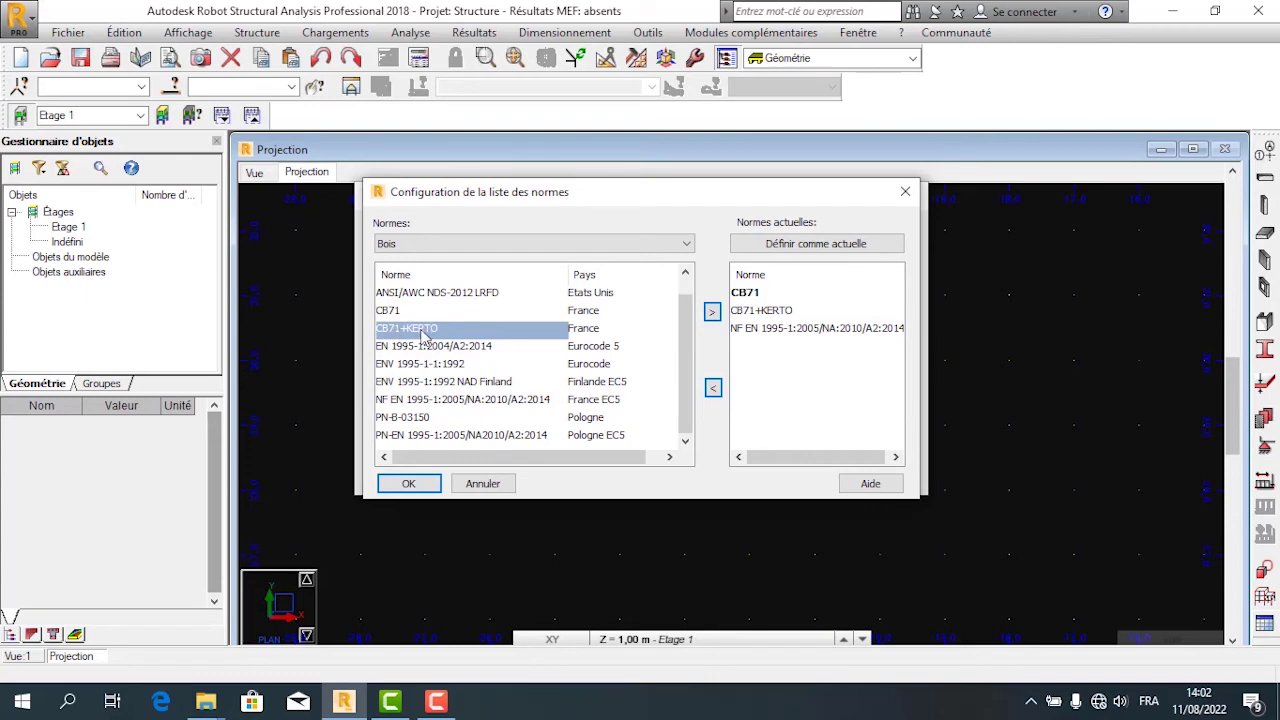
click(737, 312)
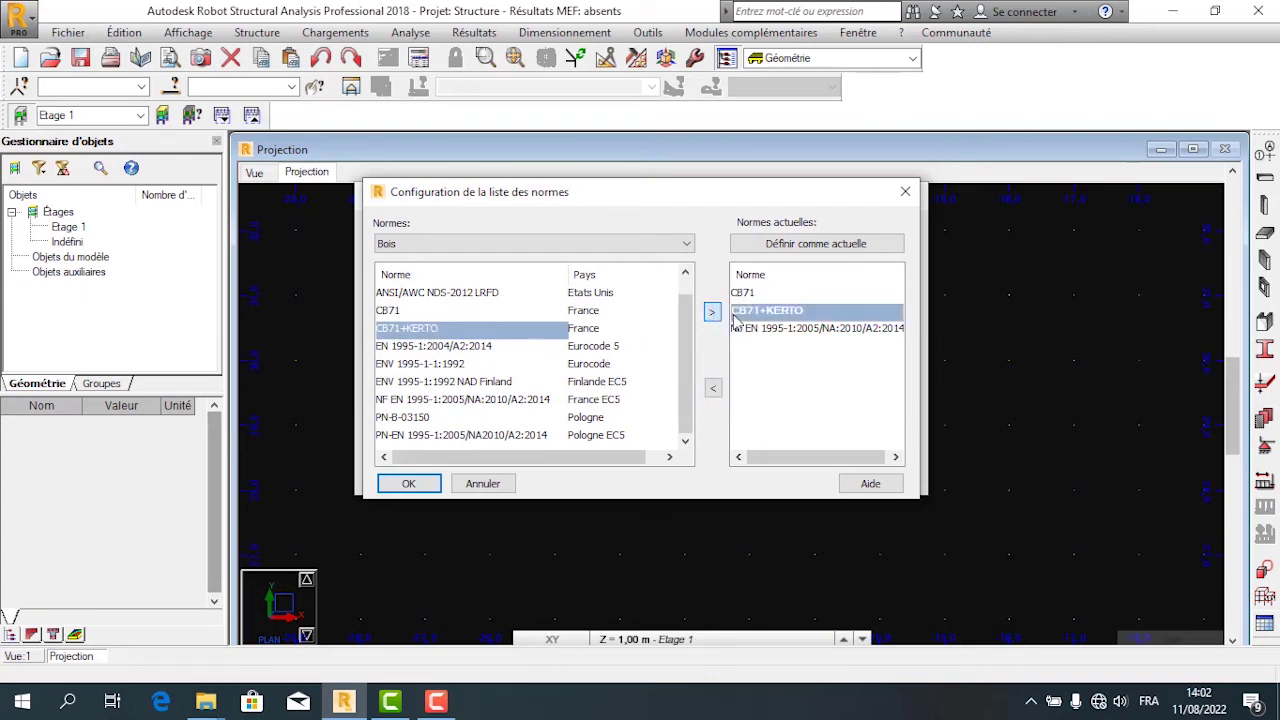
click(868, 241)
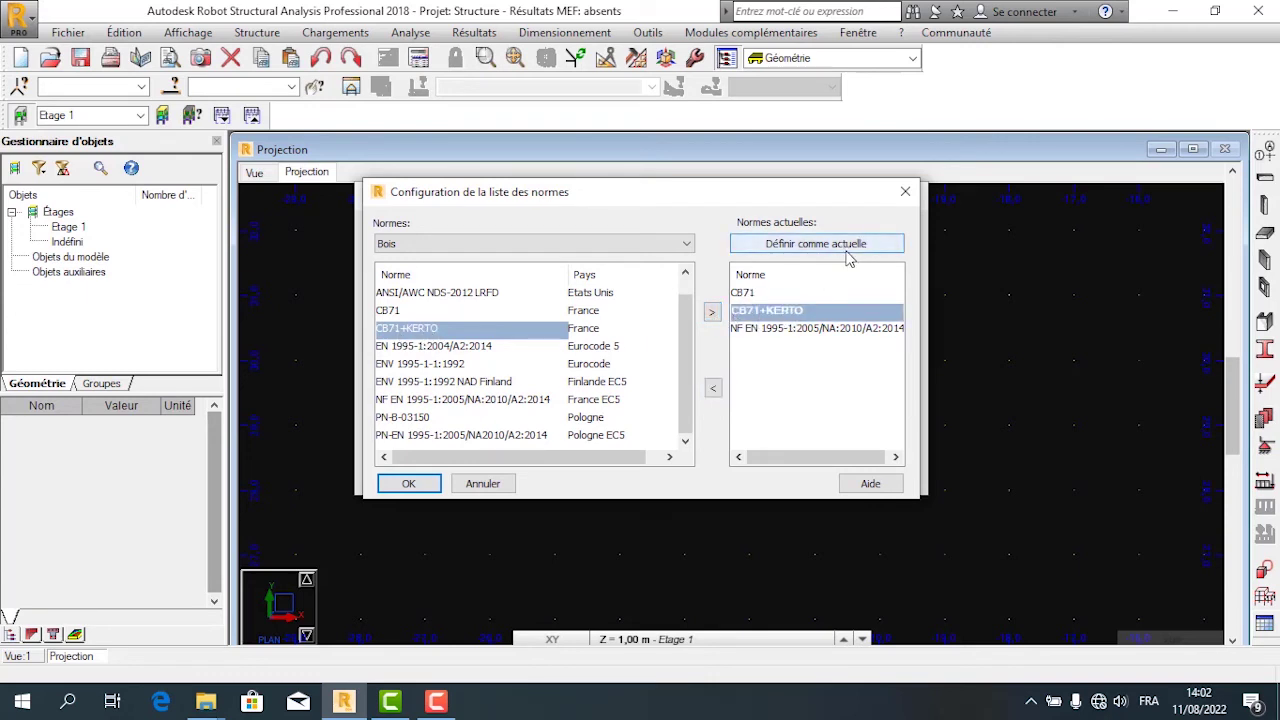
click(848, 248)
click(408, 483)
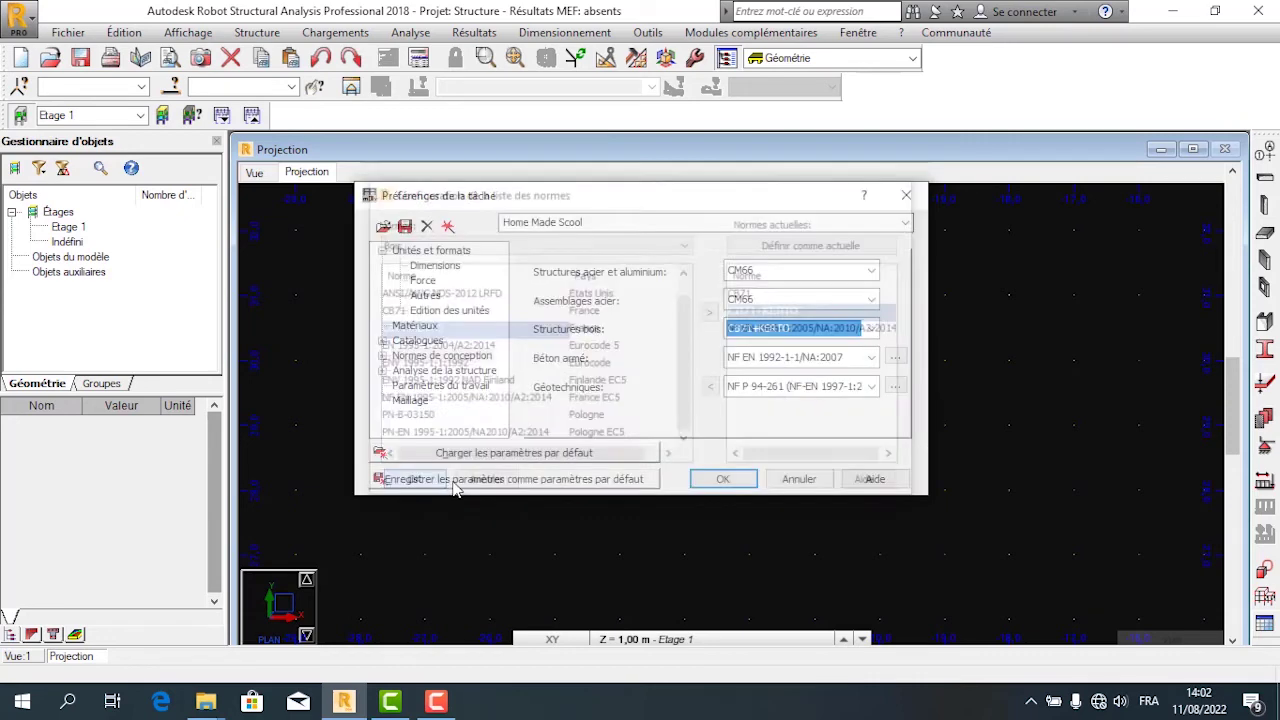
- Set the timber structures code to CB71 and the reinforced concrete code to BAEL 91 mod. 99
click(855, 330)
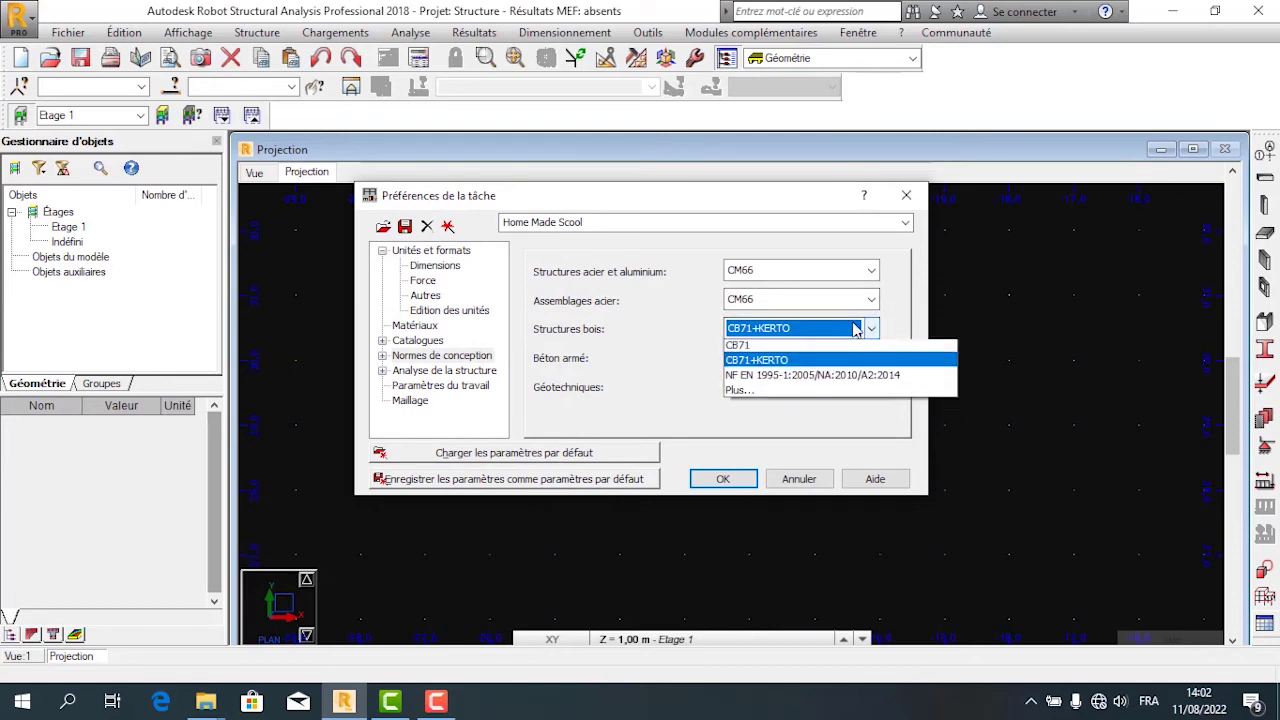
click(776, 349)
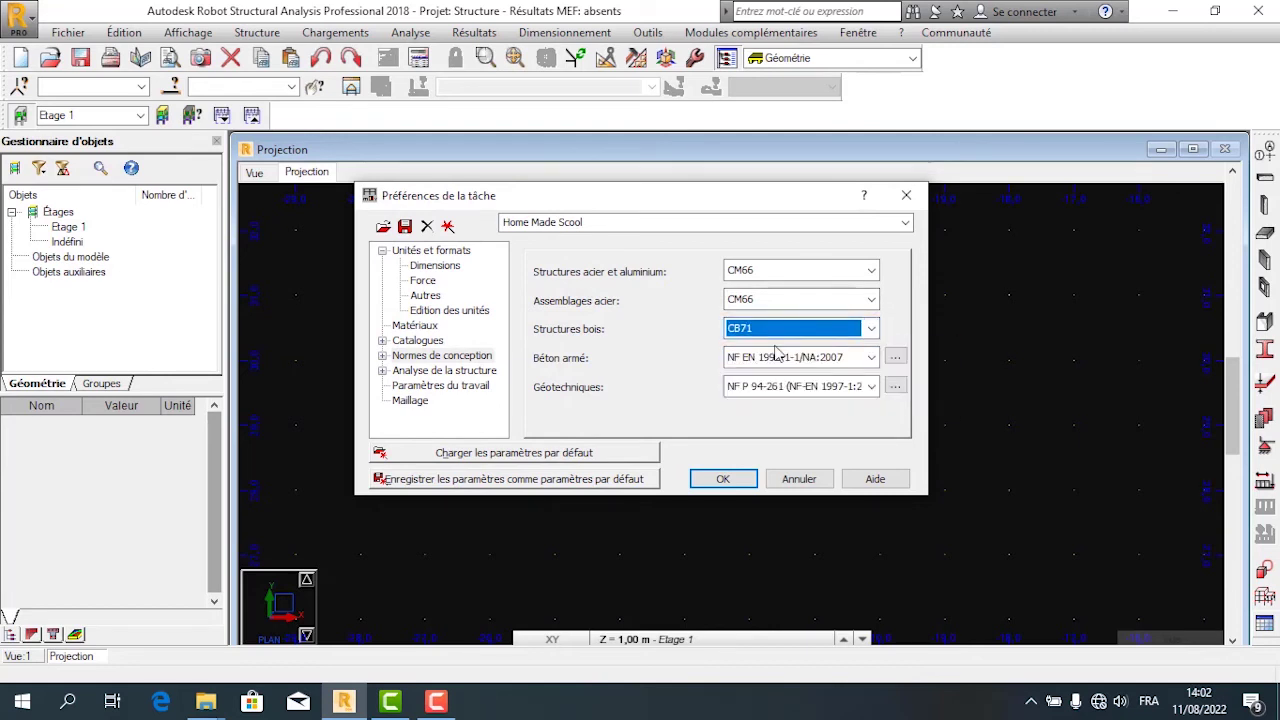
click(871, 358)
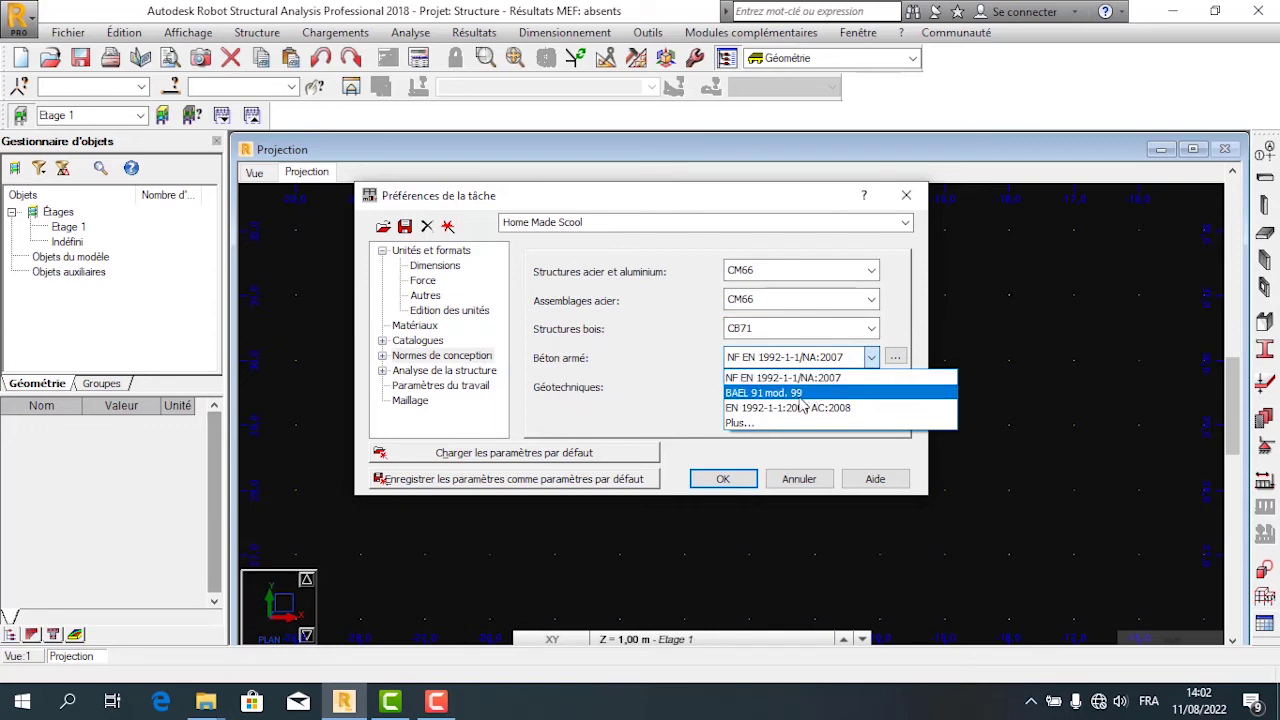
click(800, 394)
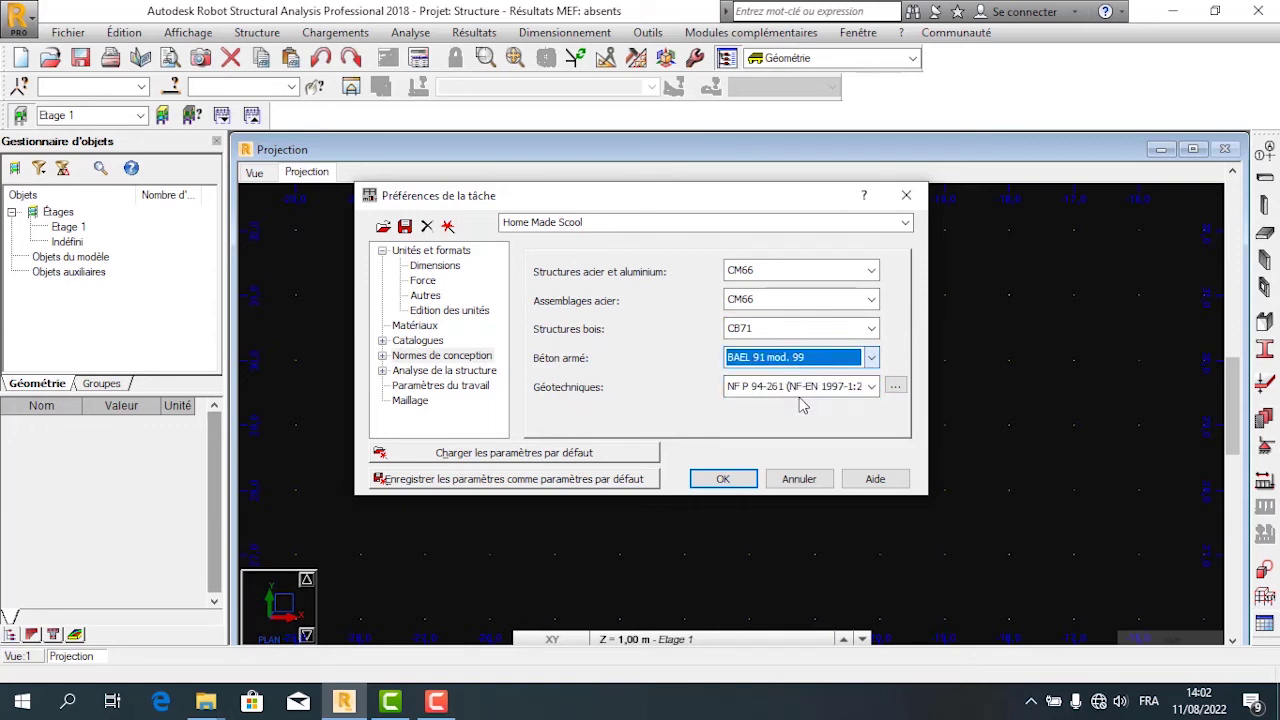
- Set the geotechnical design code to DTU 13.12 and the load combination regulation to BAEL 91
click(870, 387)
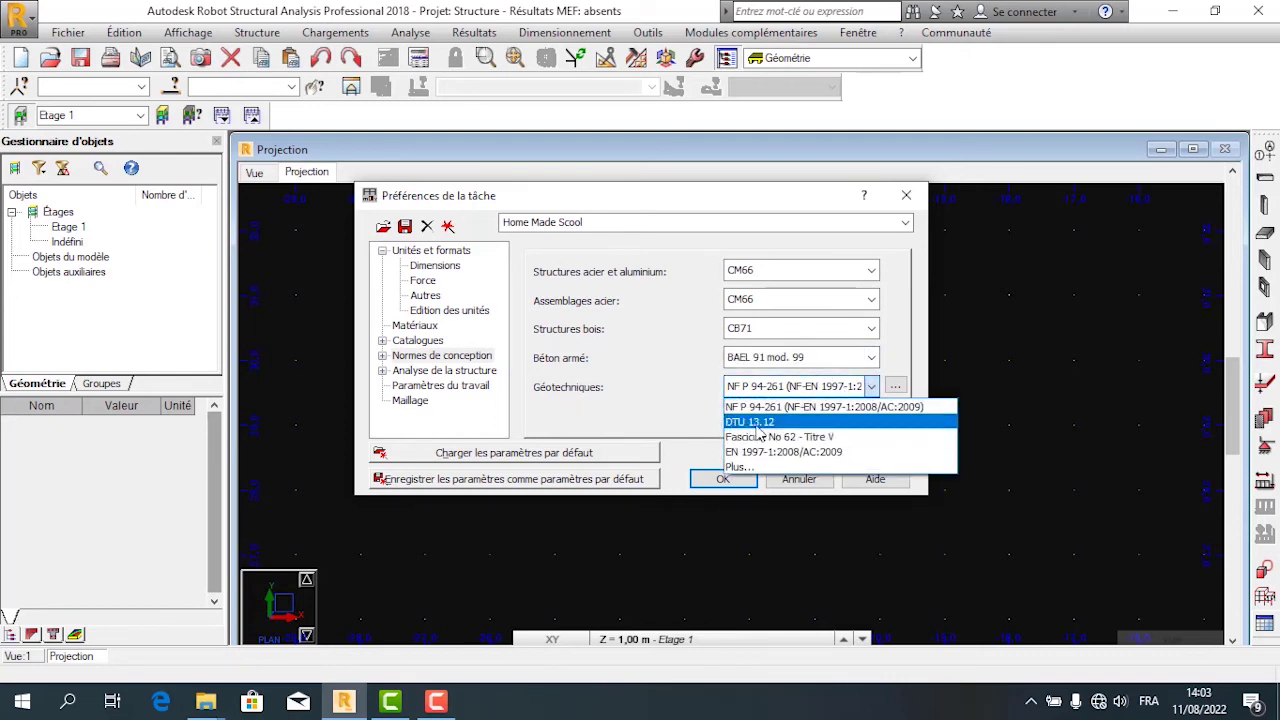
click(757, 422)
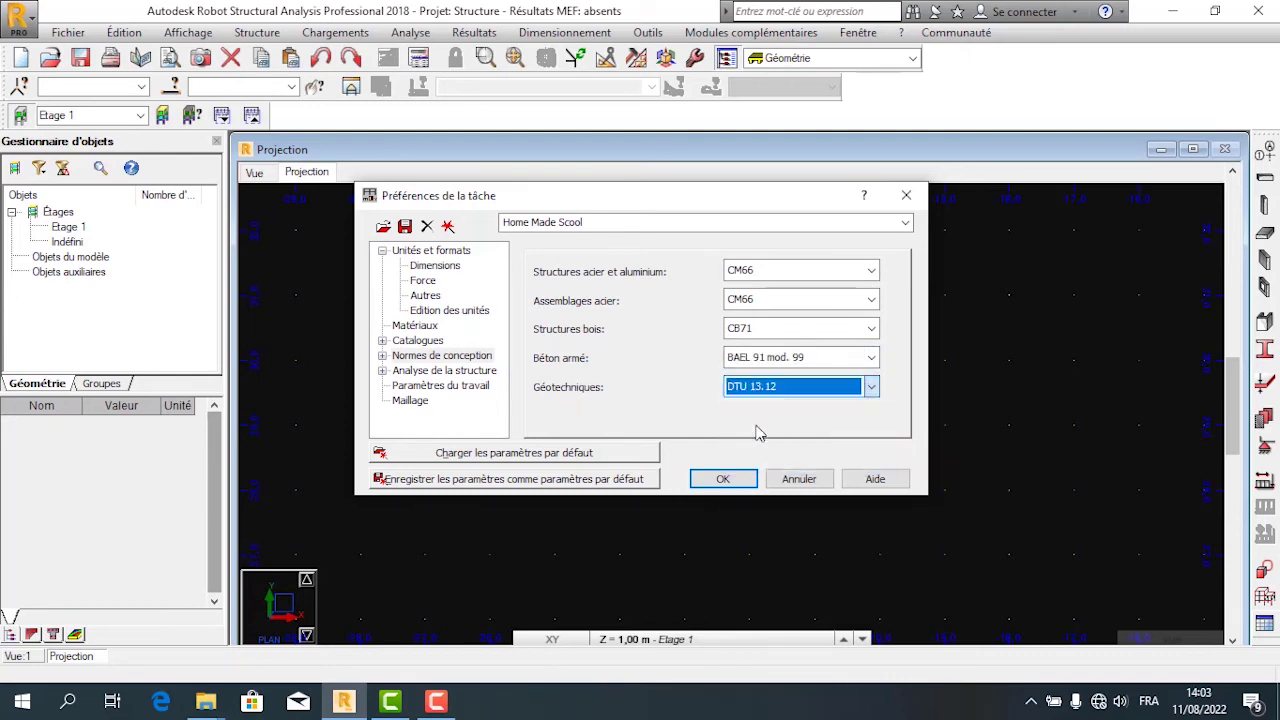
click(383, 357)
click(452, 372)
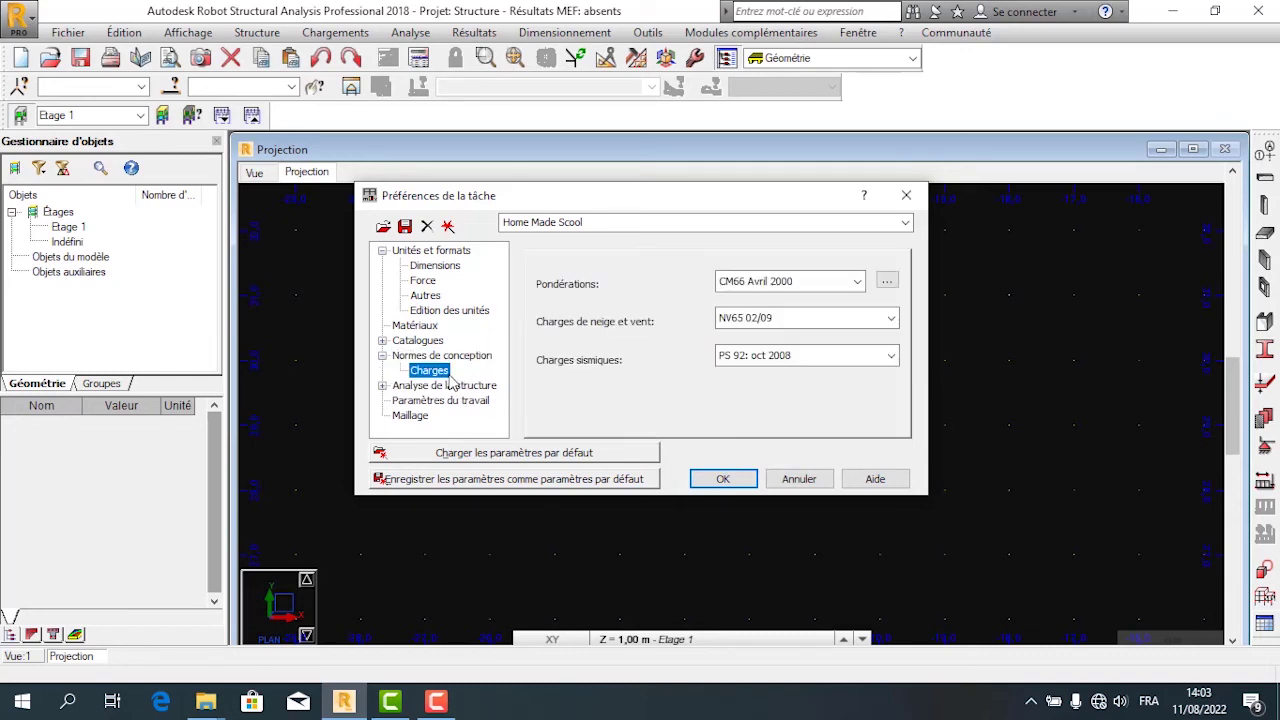
click(856, 283)
click(796, 347)
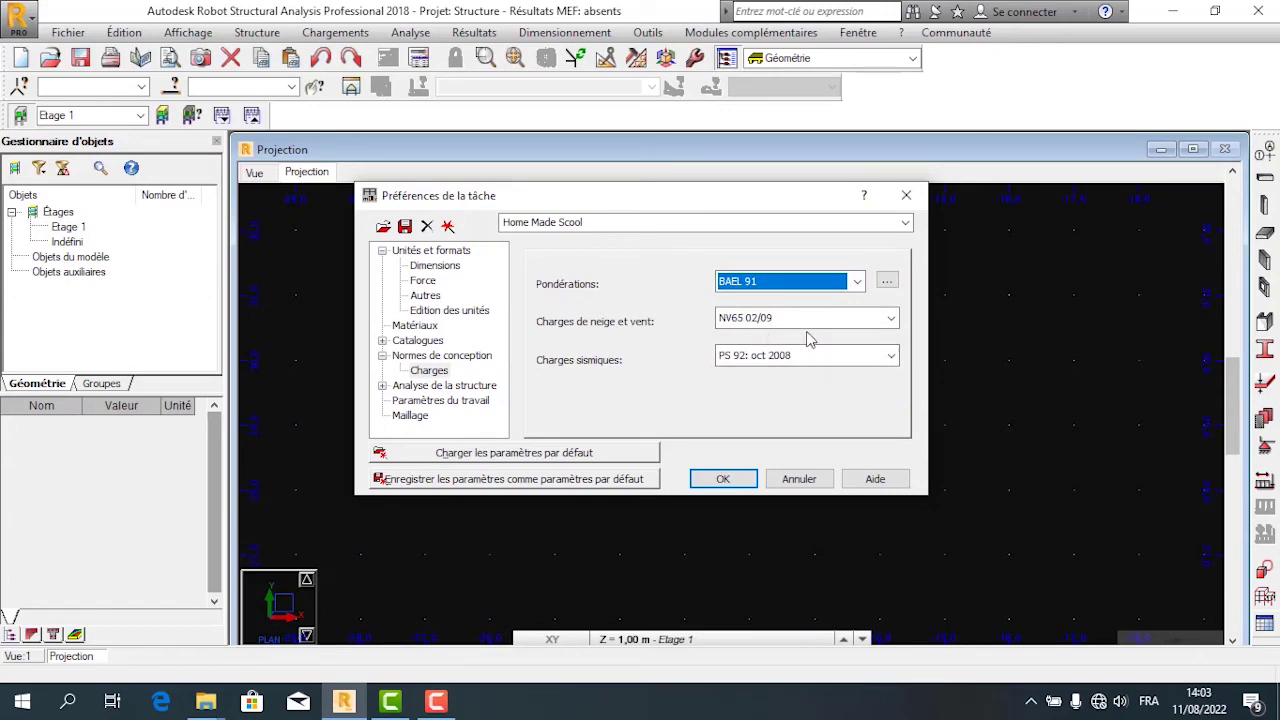
- Set snow and wind loads to NF-EN 1991-1-3/4/NA:2007/2008, accepting automatic adjustment, and seismic loads to NF EN 1998-1/NA:2007 19.juil.2011
click(891, 318)
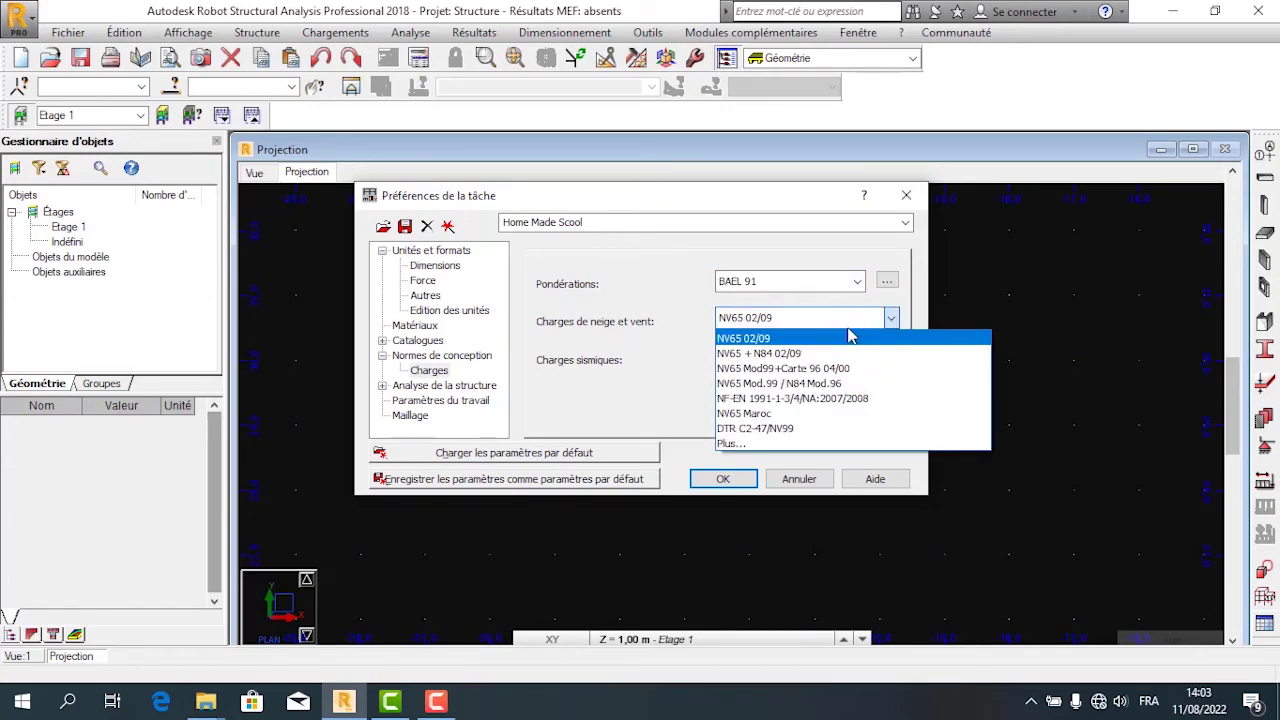
click(790, 398)
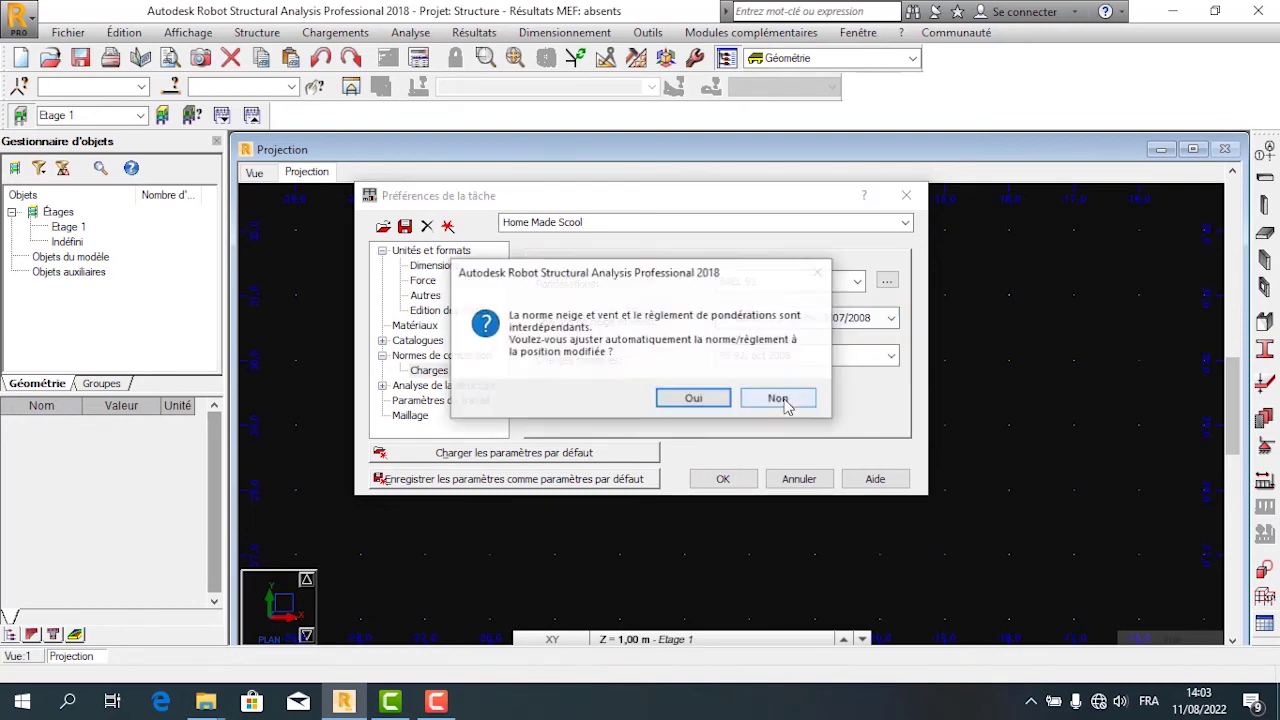
click(678, 404)
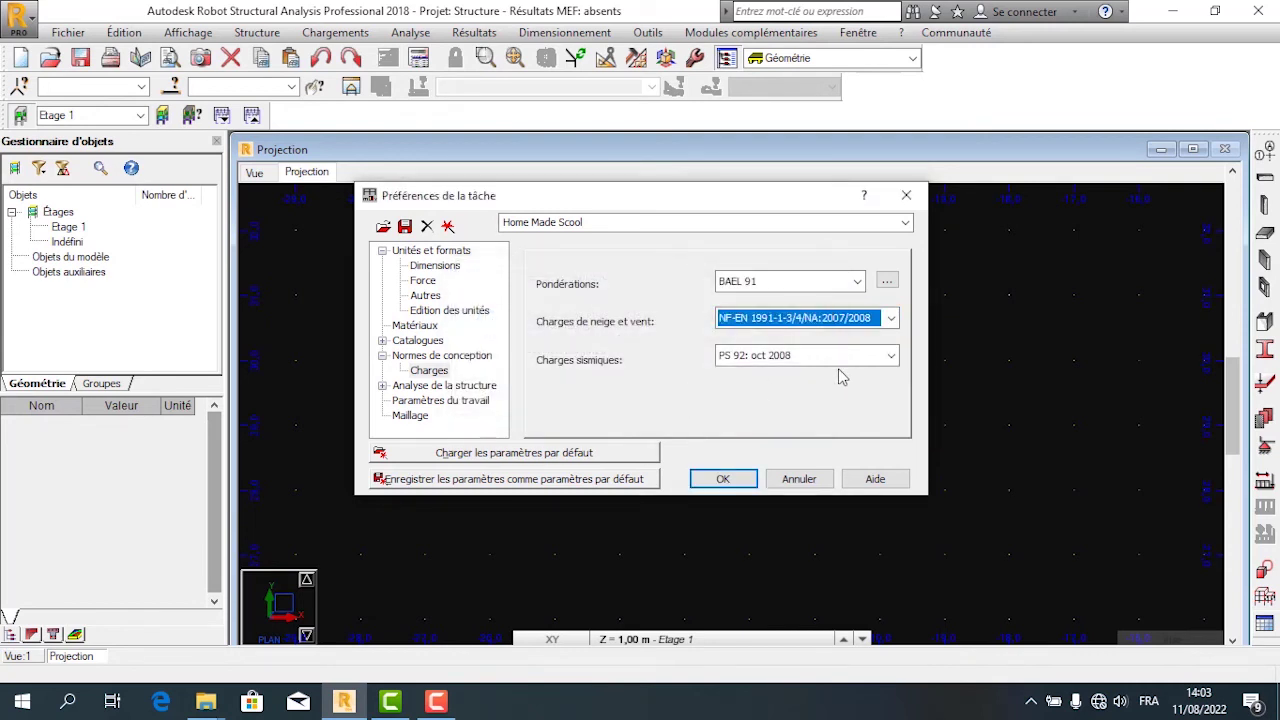
click(862, 358)
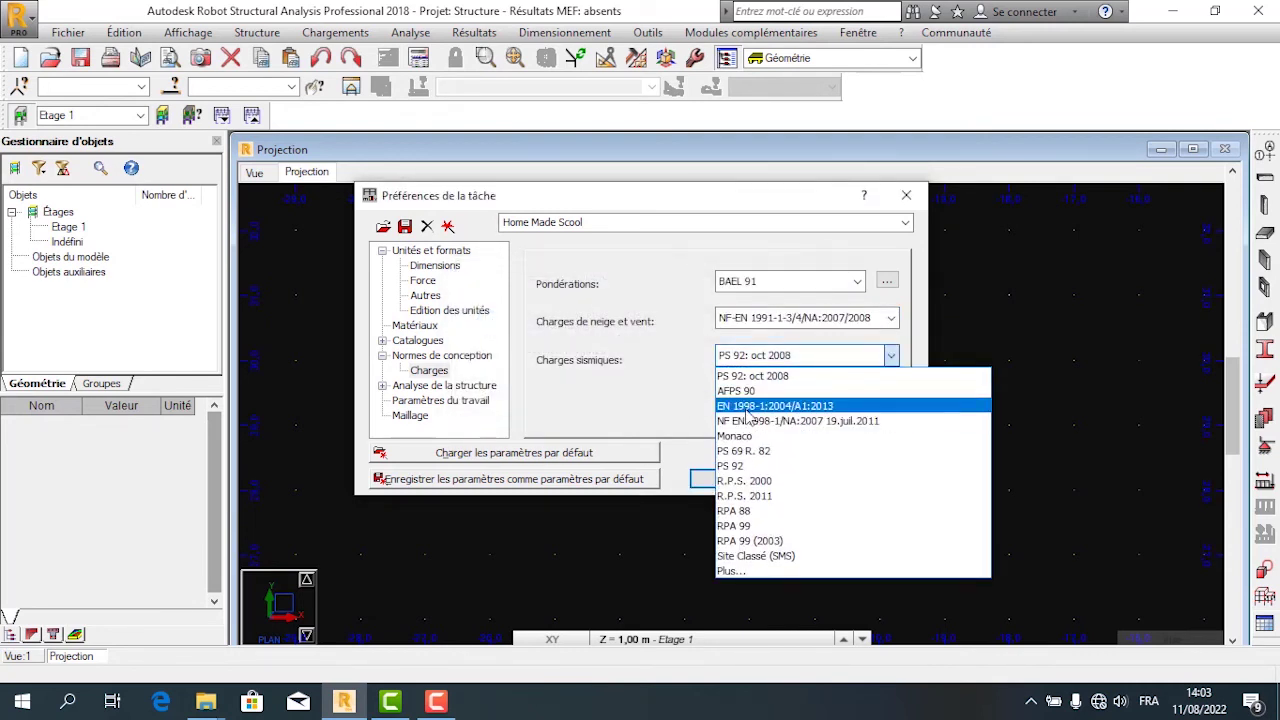
click(750, 421)
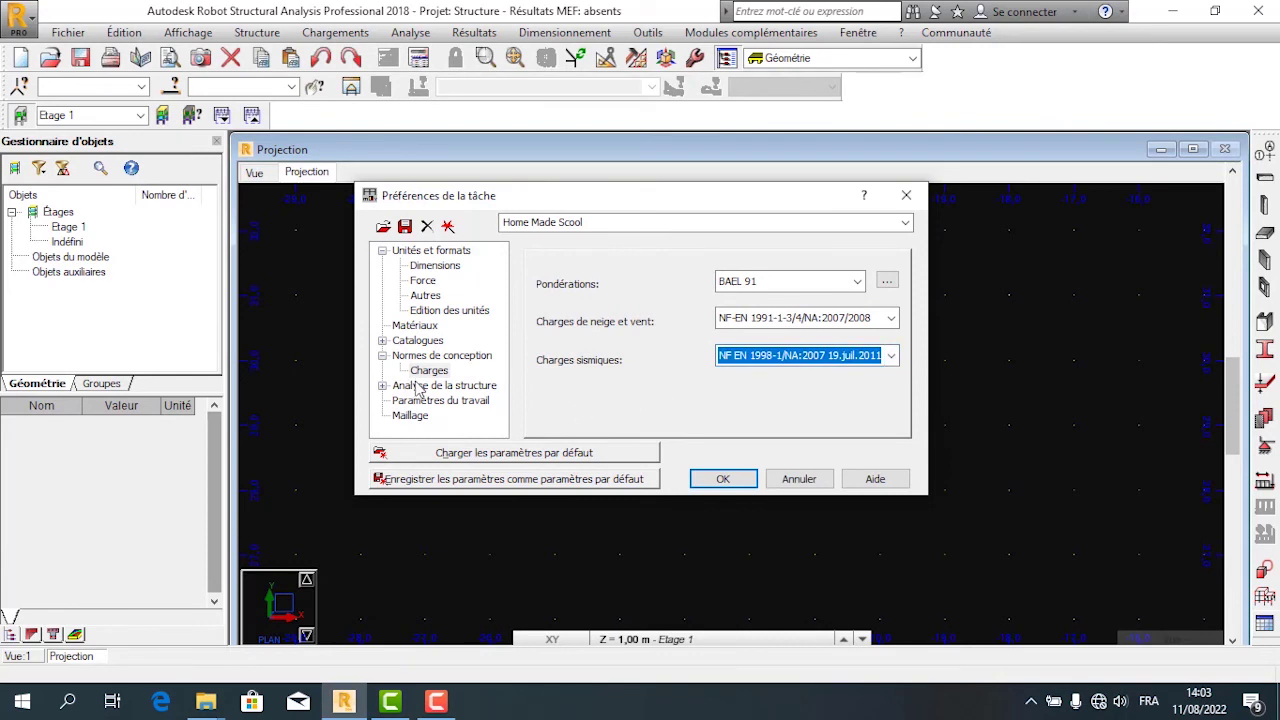
- Review the structure analysis preferences, including modal, non-linear and seismic analysis, and the work parameters
click(382, 356)
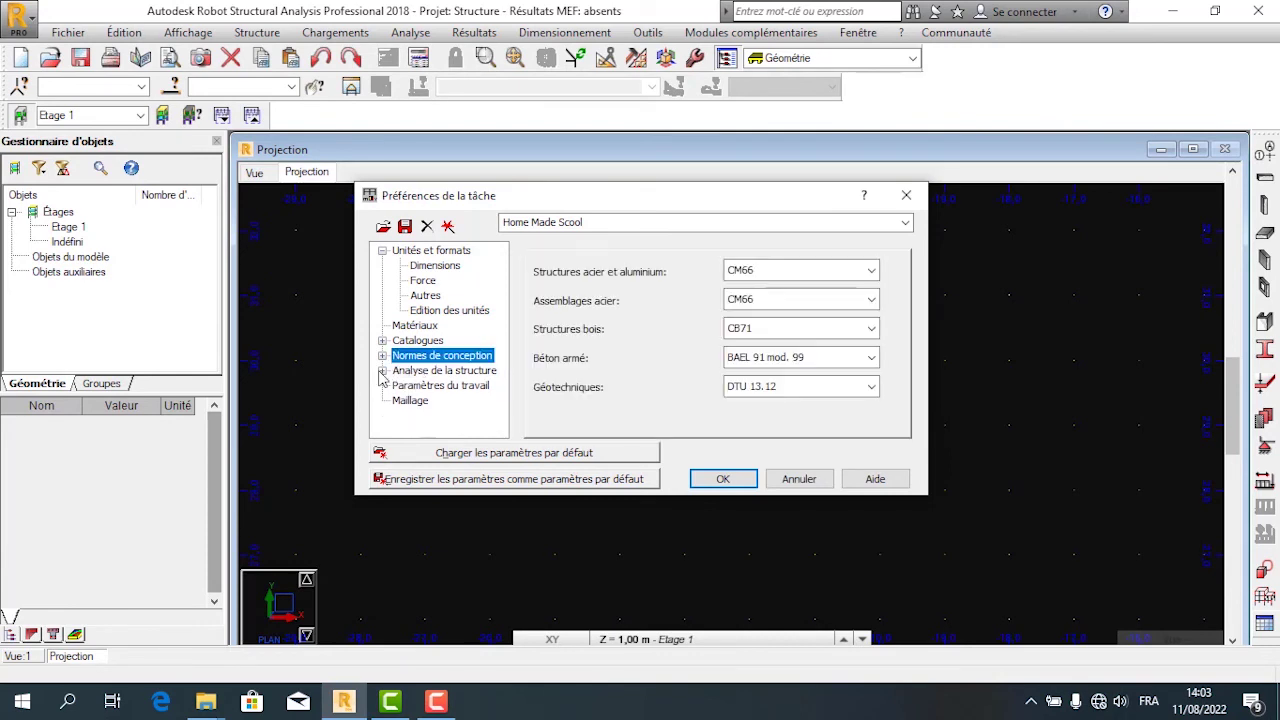
click(432, 371)
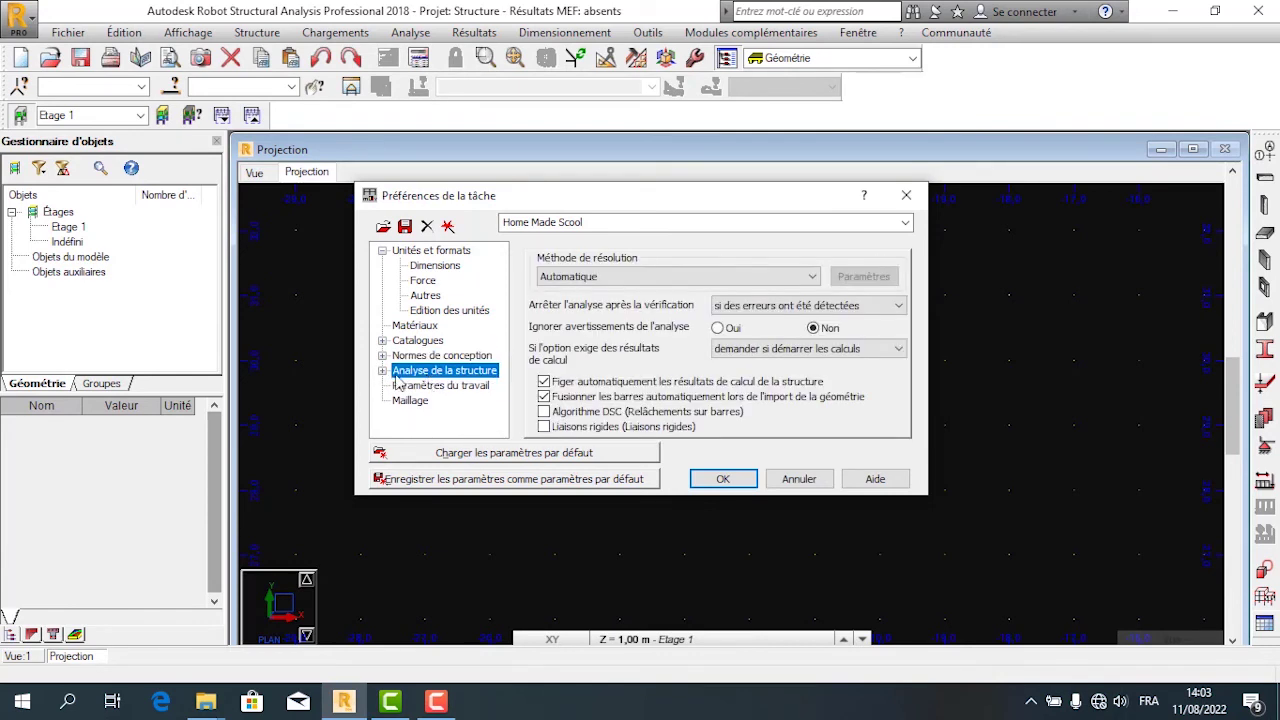
click(381, 371)
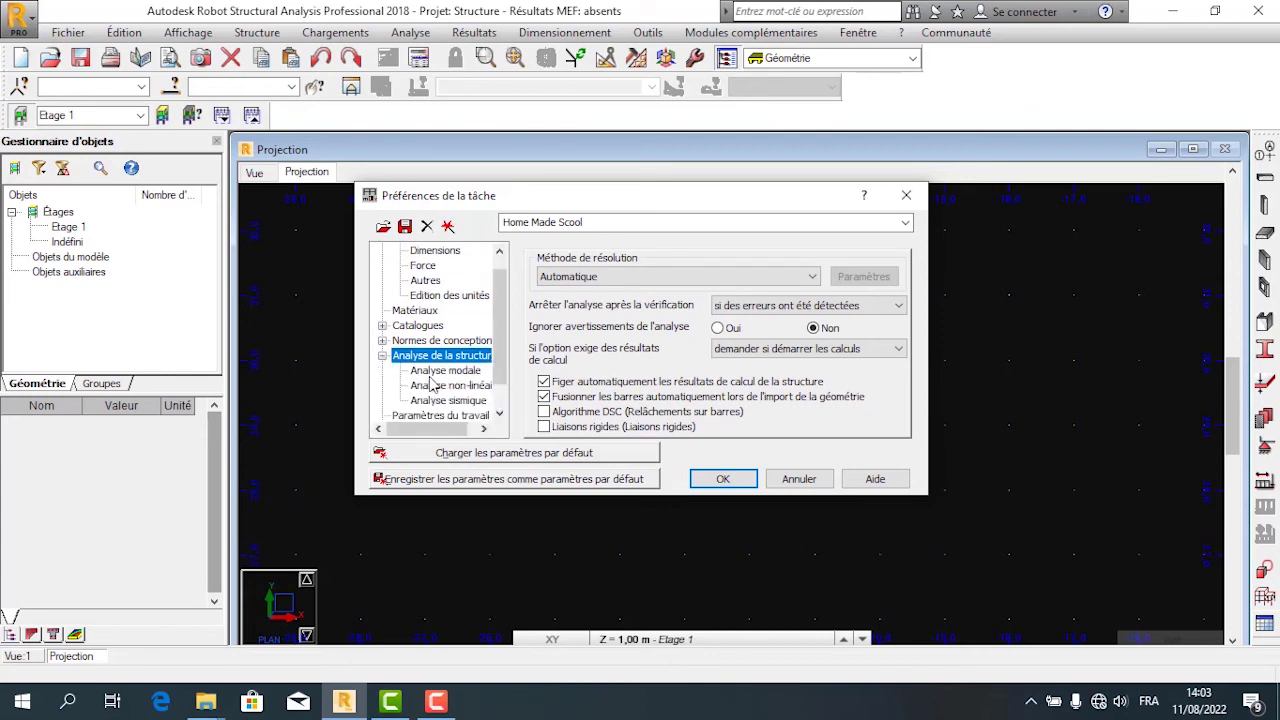
click(436, 371)
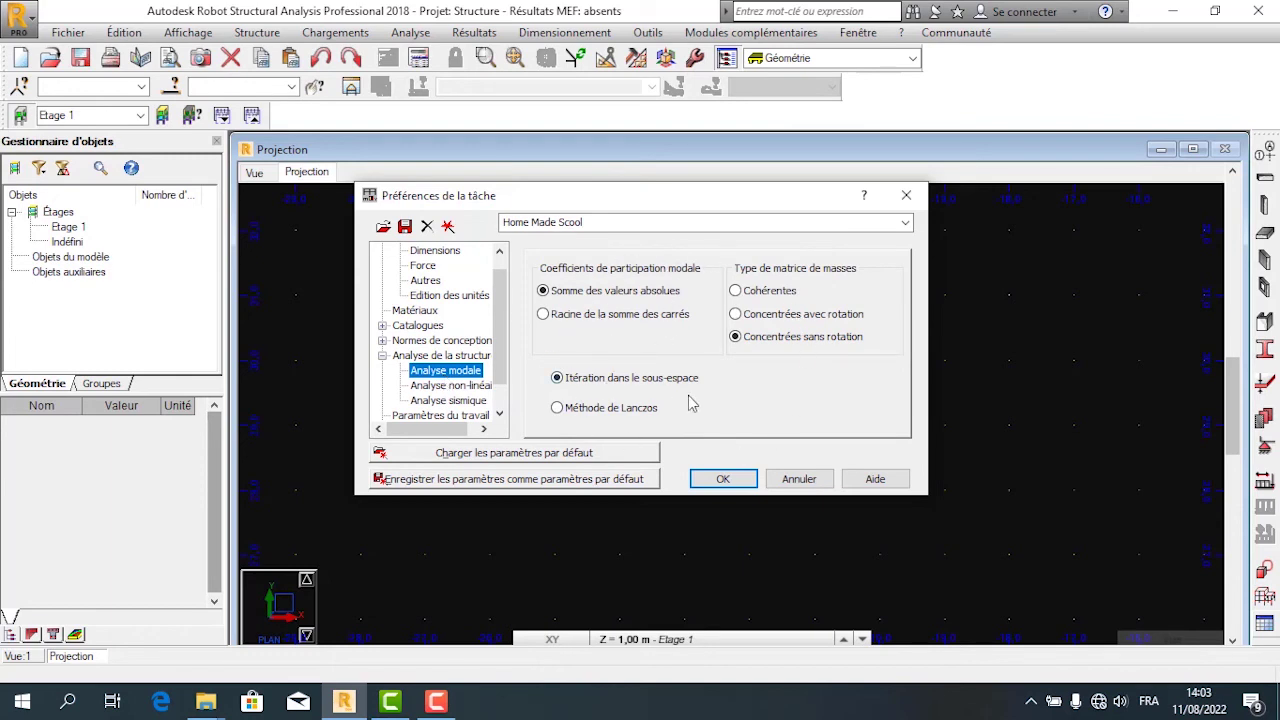
click(452, 386)
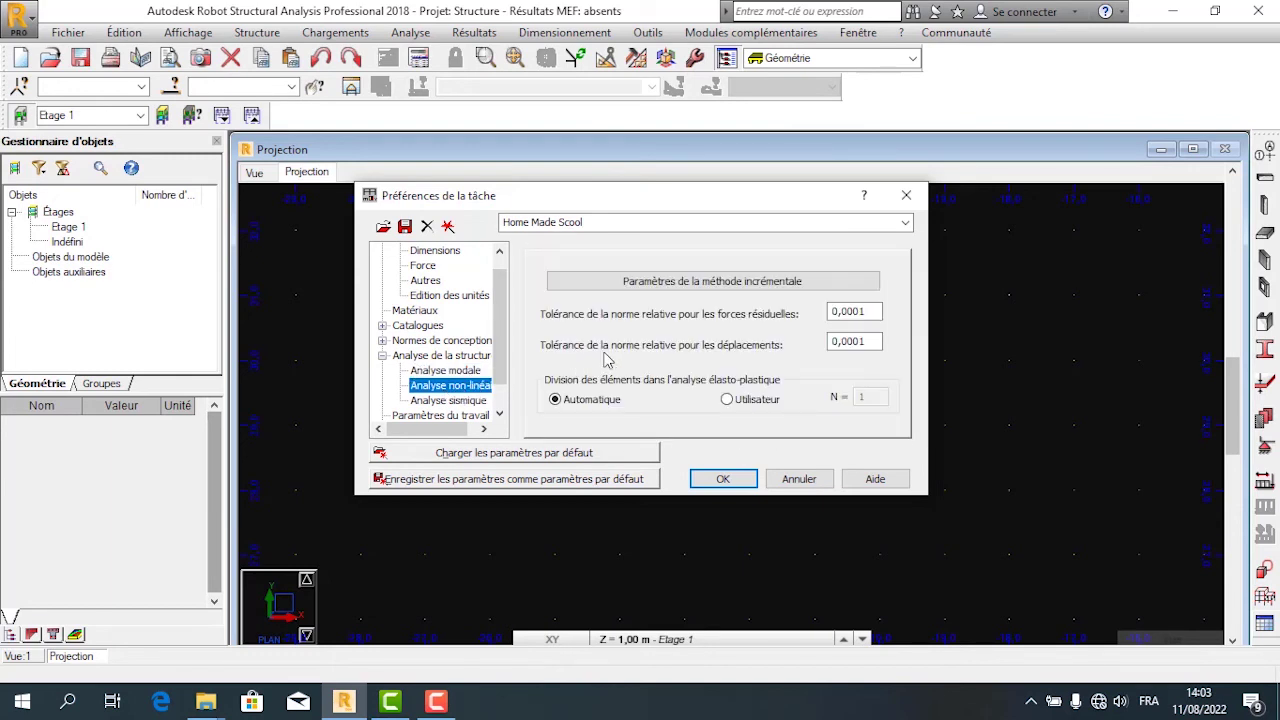
click(460, 400)
scroll(440, 390, up, 1)
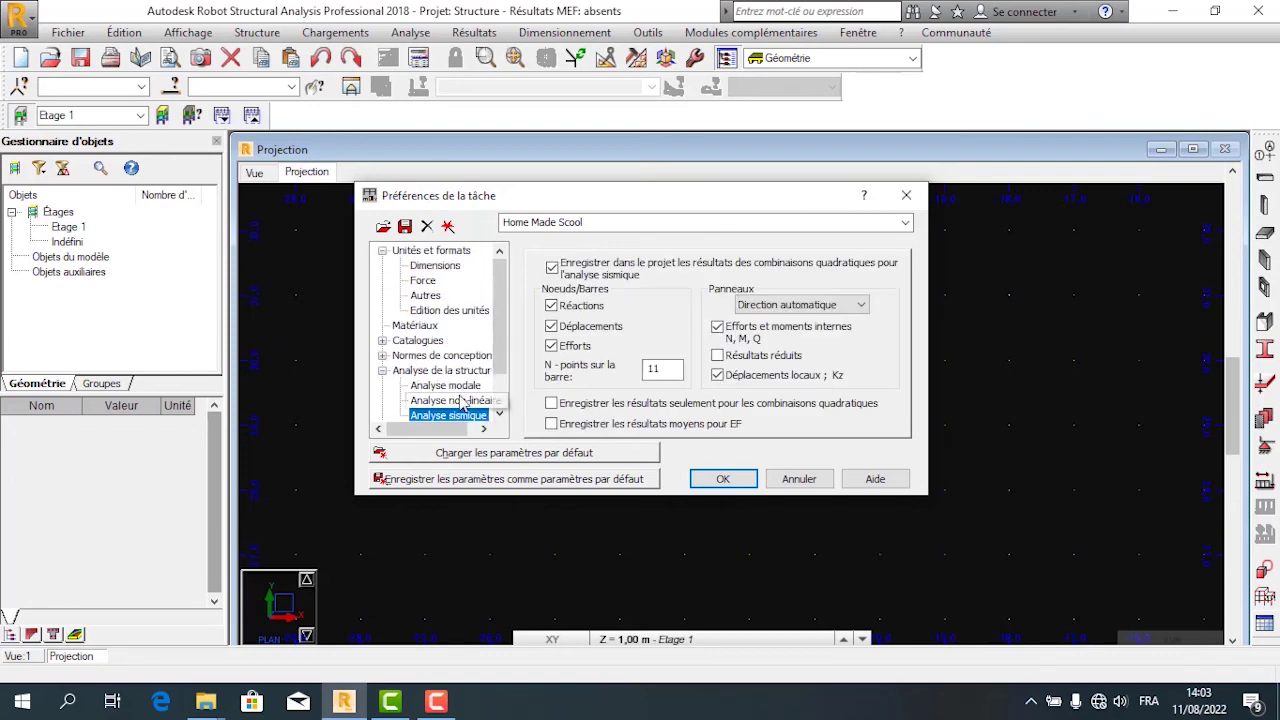
click(381, 371)
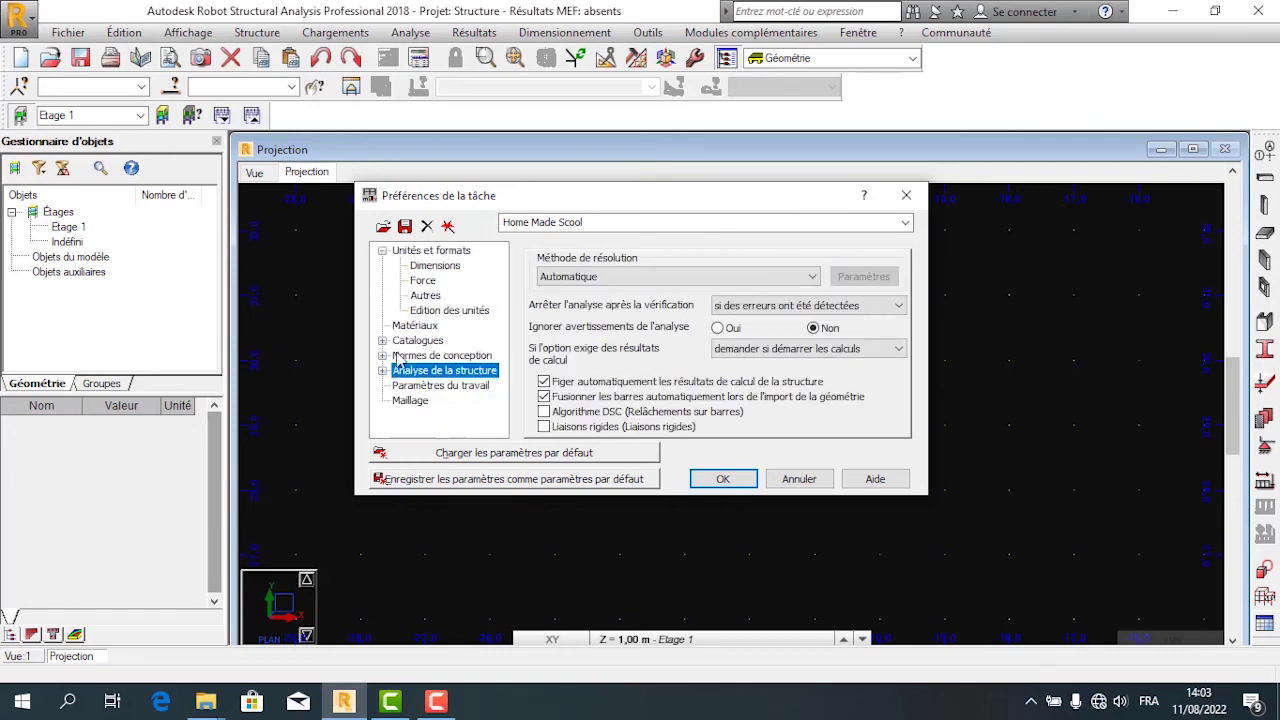
click(406, 387)
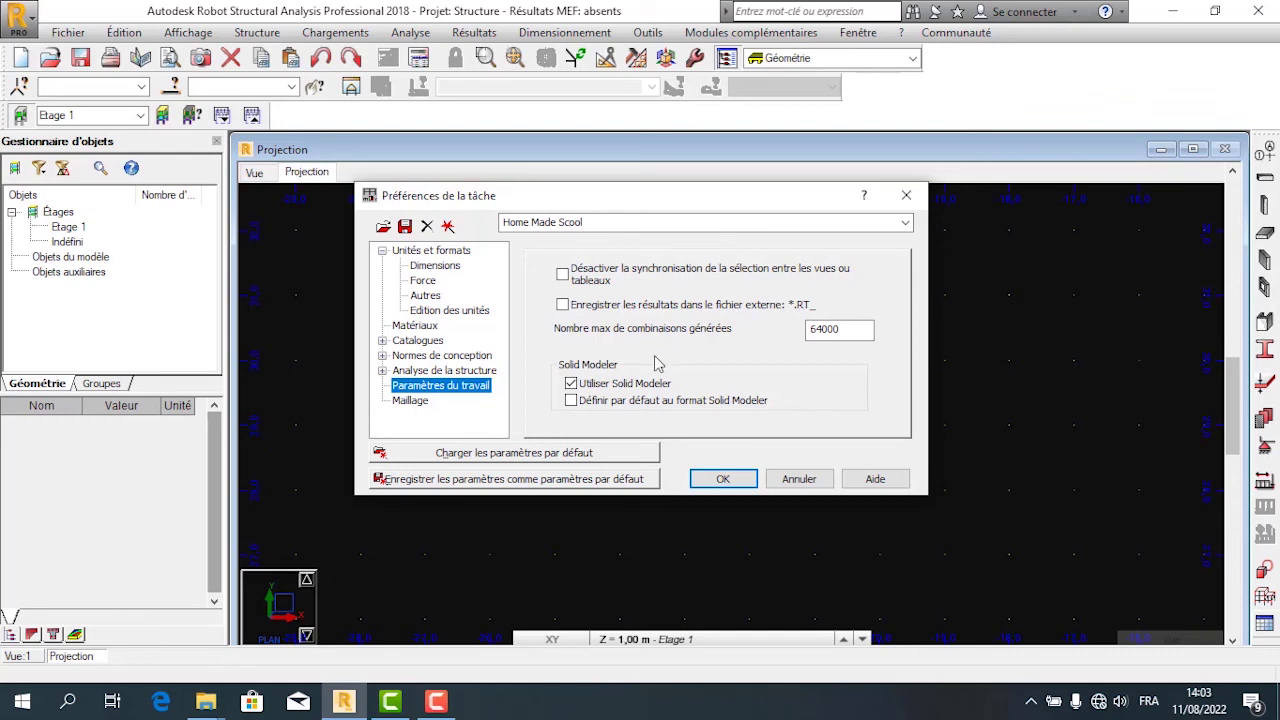
- Set the default meshing parameters for all panels to Normal
click(426, 403)
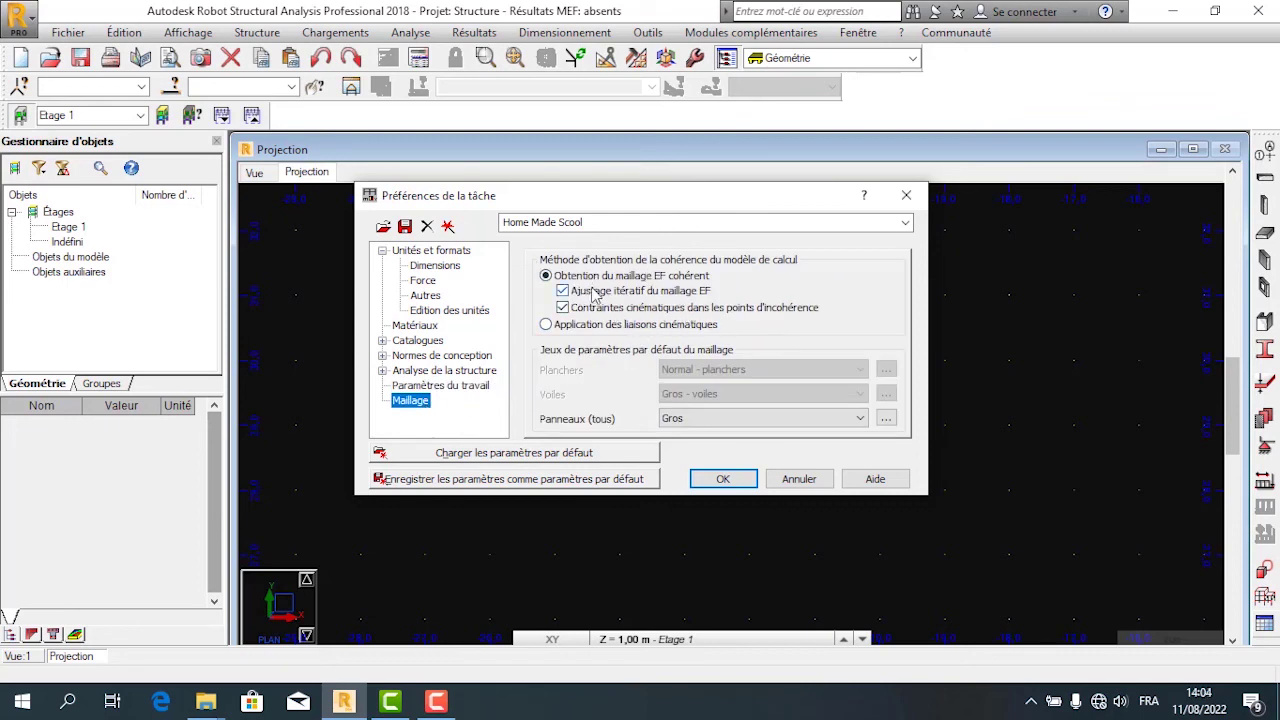
click(710, 420)
click(800, 444)
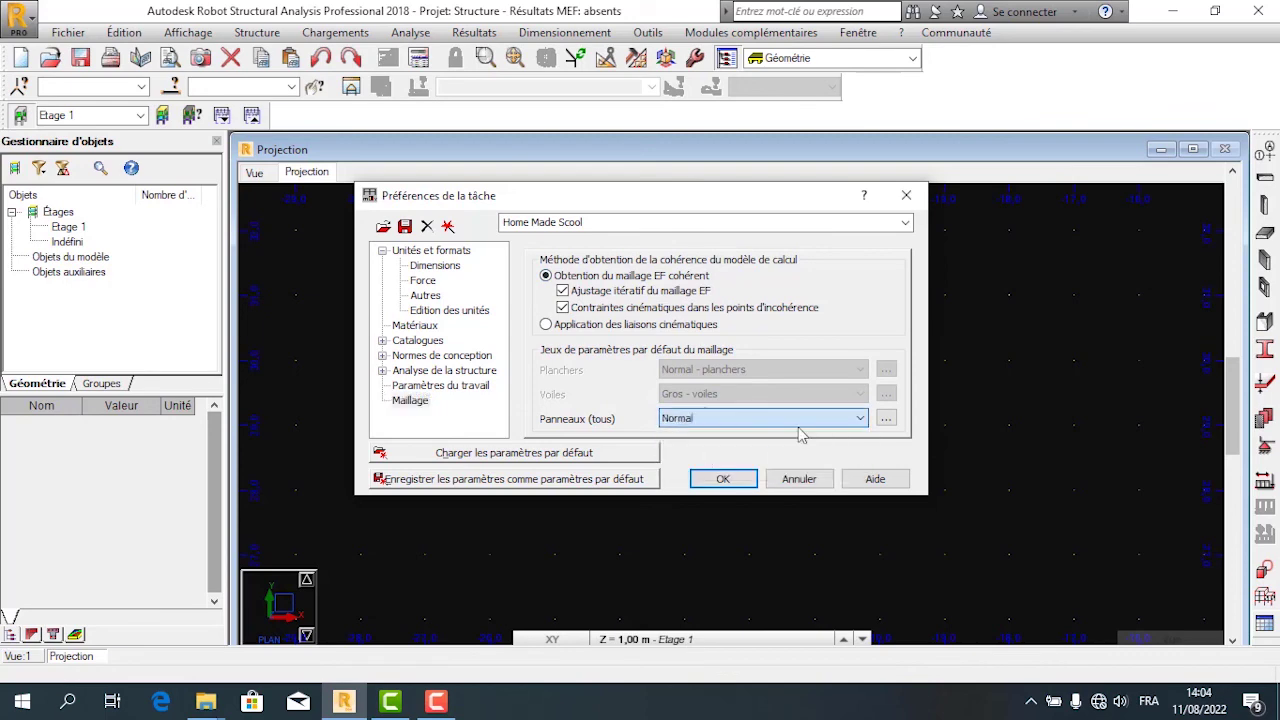
- Select Delaunay as the meshing method in the panel meshing options
click(886, 422)
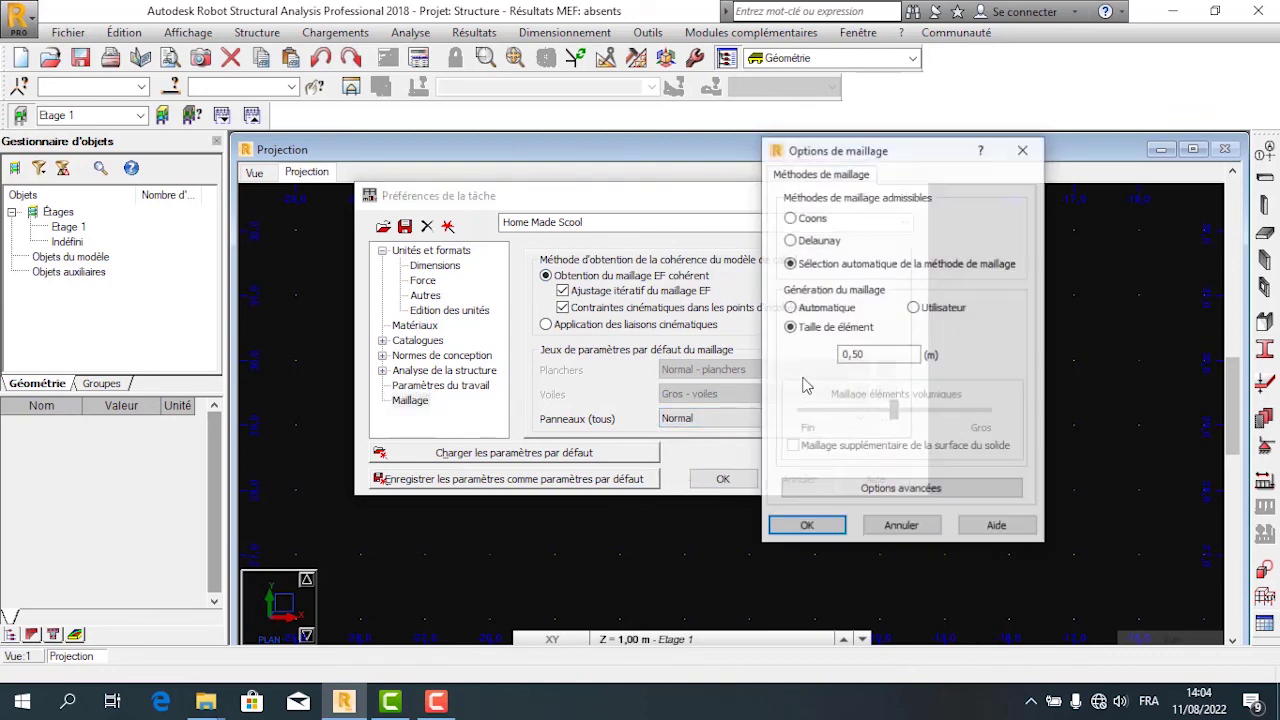
drag(808, 145, 720, 197)
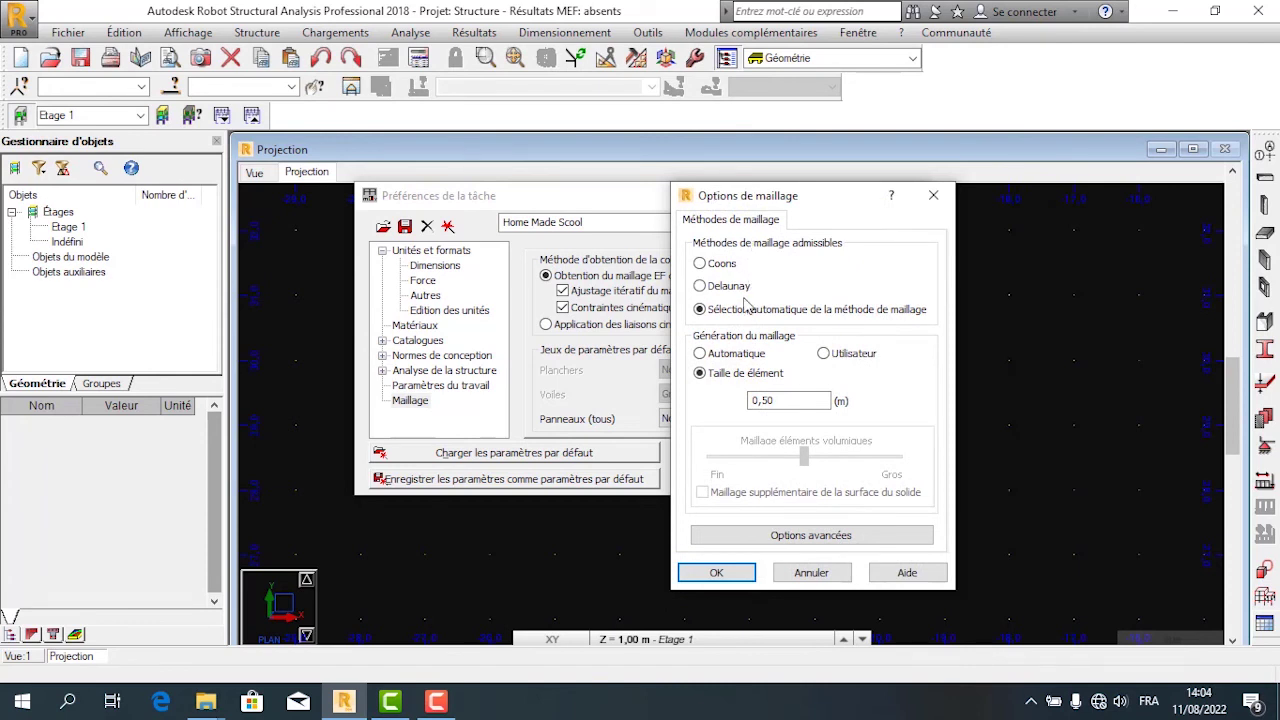
click(700, 286)
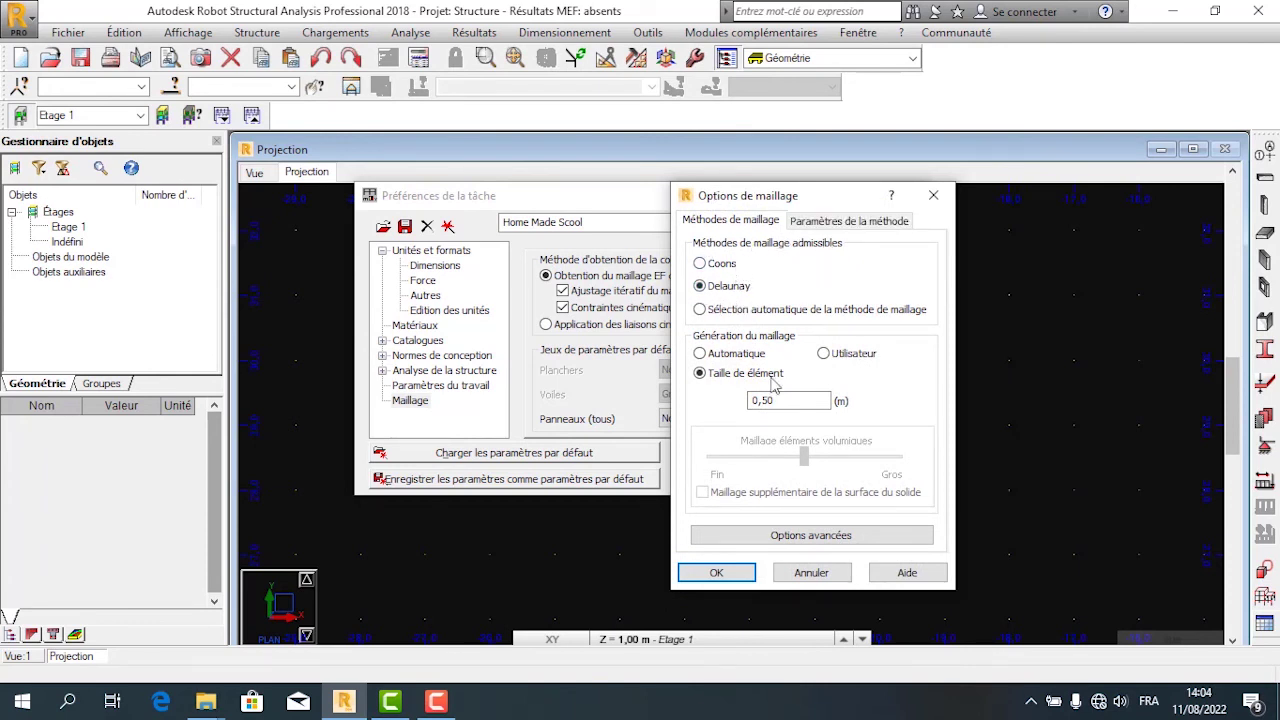
double_click(777, 400)
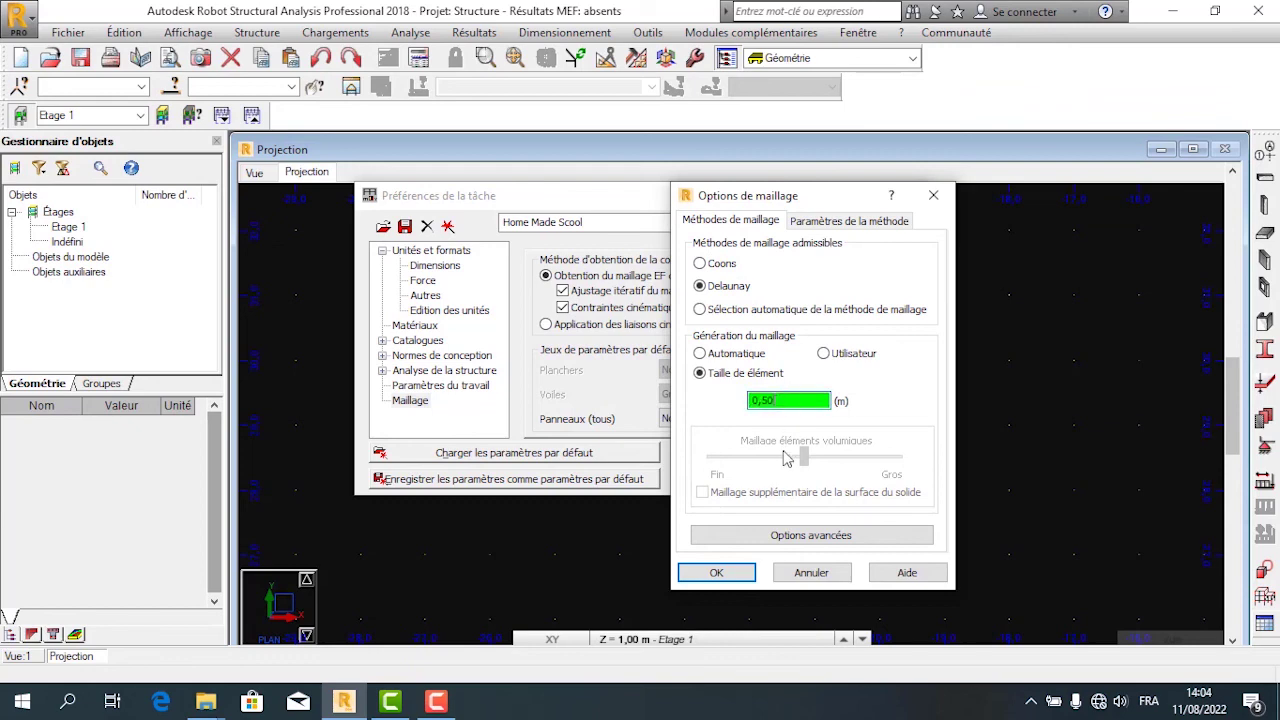
- Check the advanced meshing options without changing them and accept the job preferences
click(797, 541)
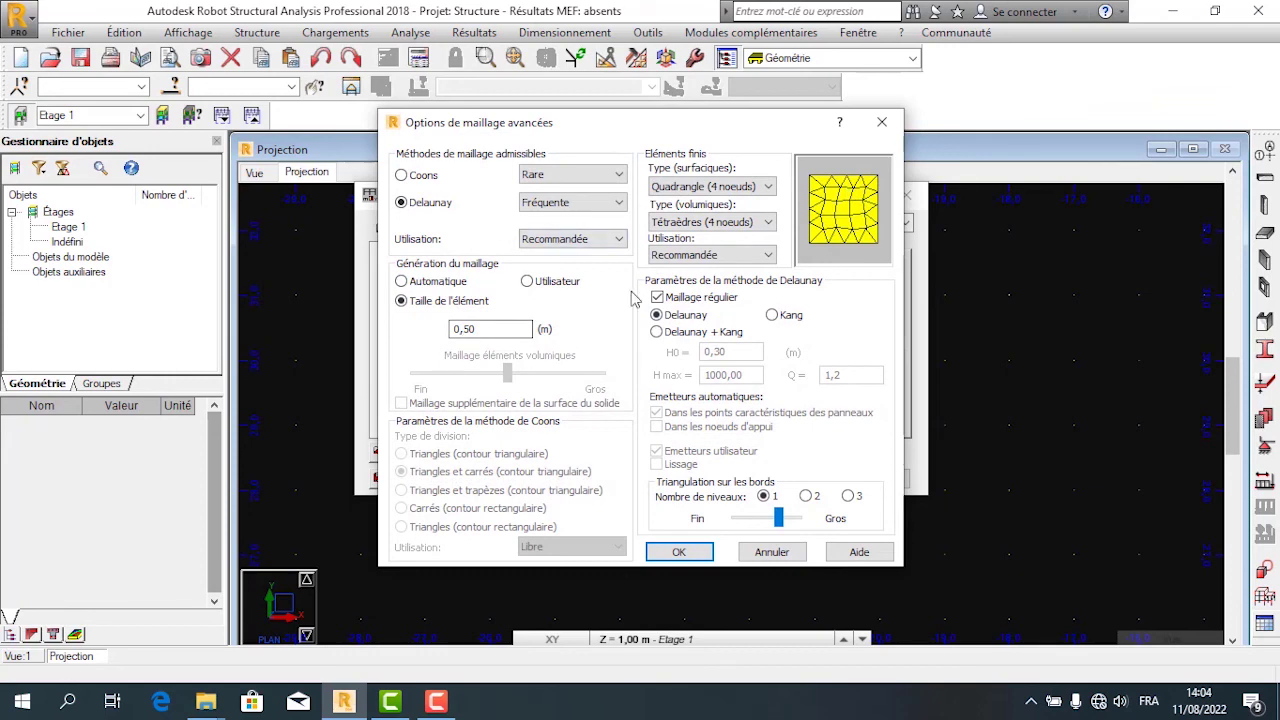
click(881, 122)
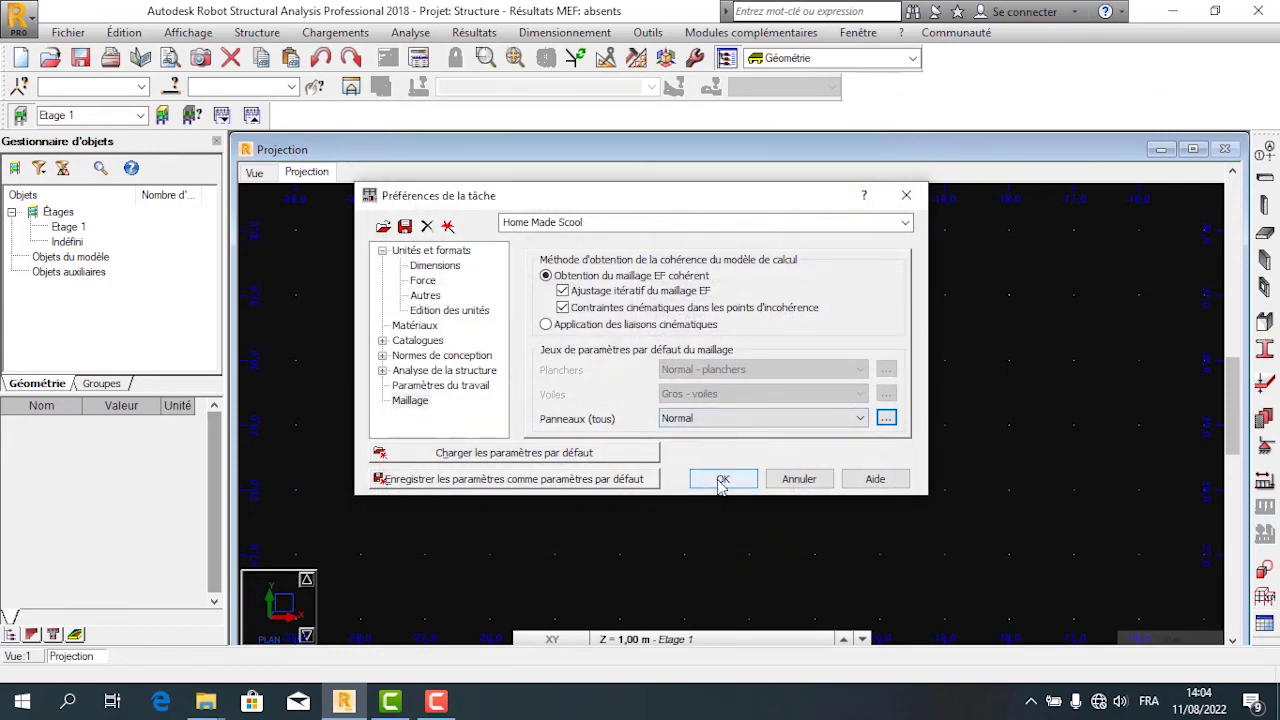
click(722, 480)
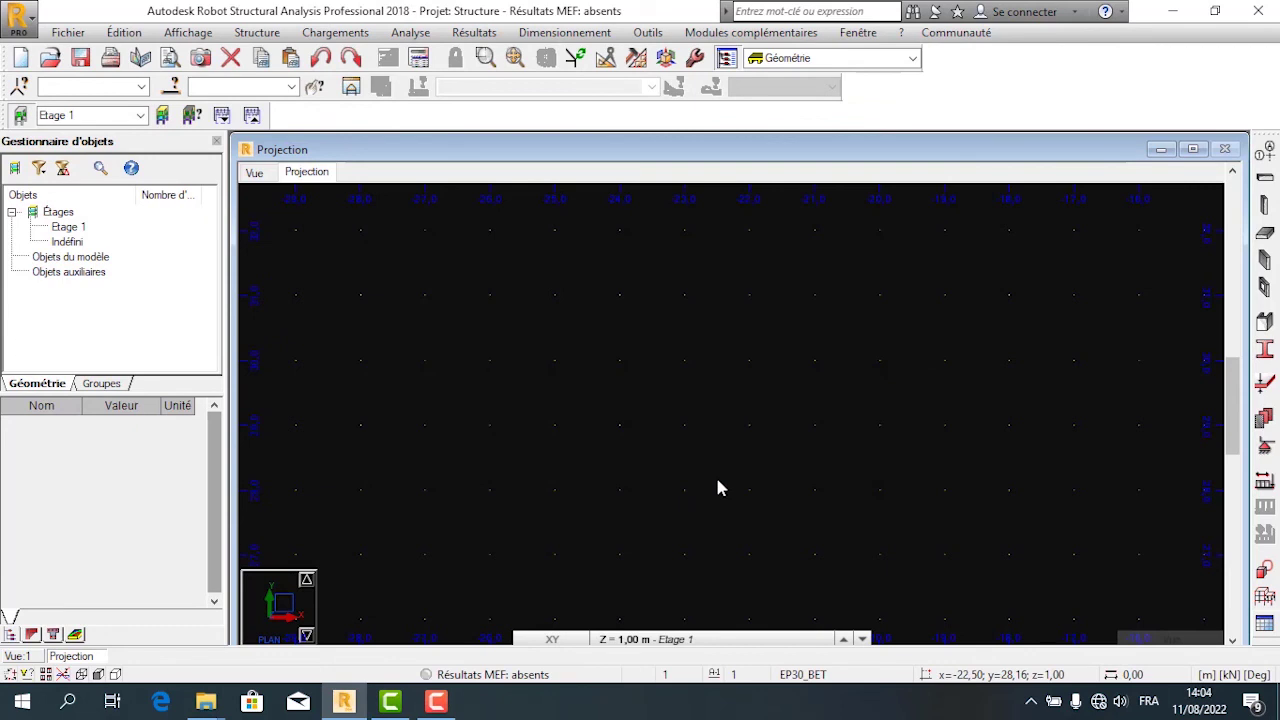